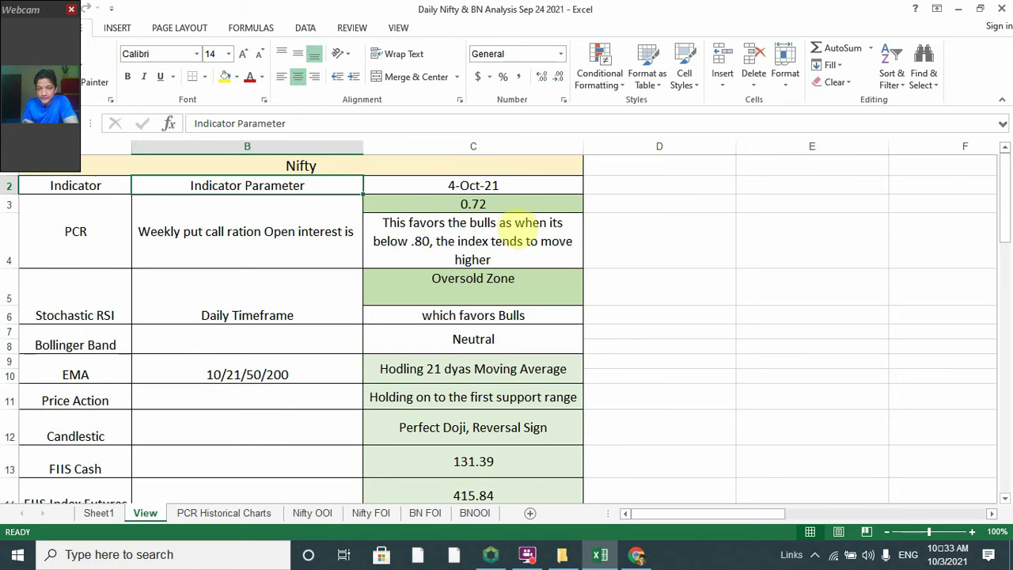
# Look over the headings of the Nifty indicator table and the rows of its 4-Oct-21 column.
pyautogui.click(399, 187)
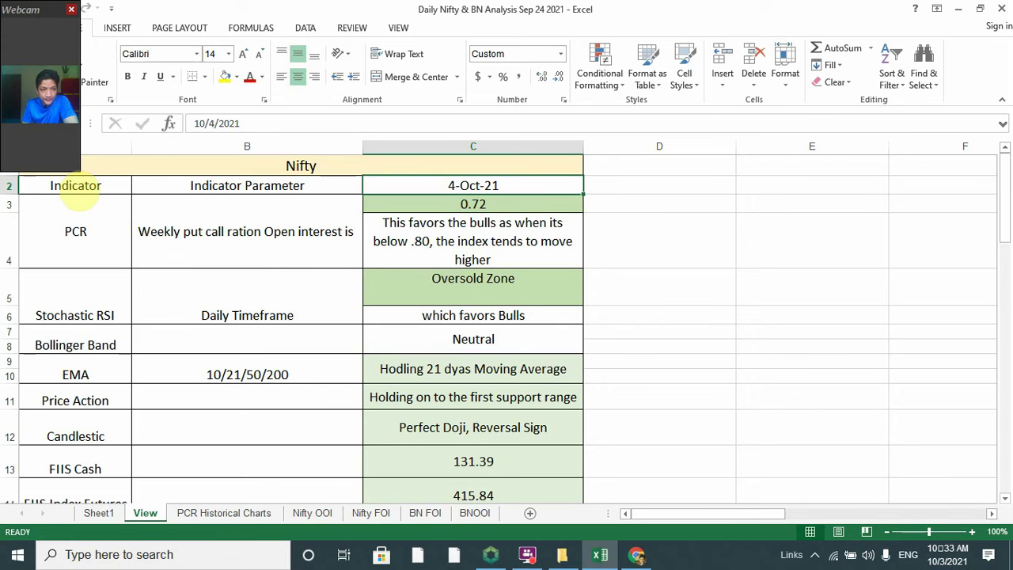
pyautogui.click(80, 191)
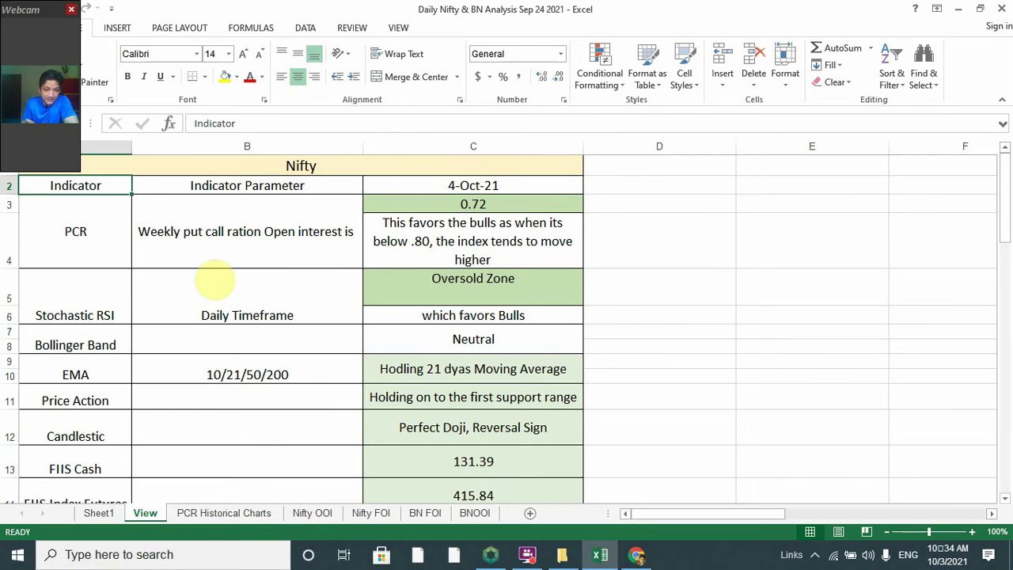
pyautogui.scroll(-2, 219, 285)
pyautogui.scroll(2, 255, 295)
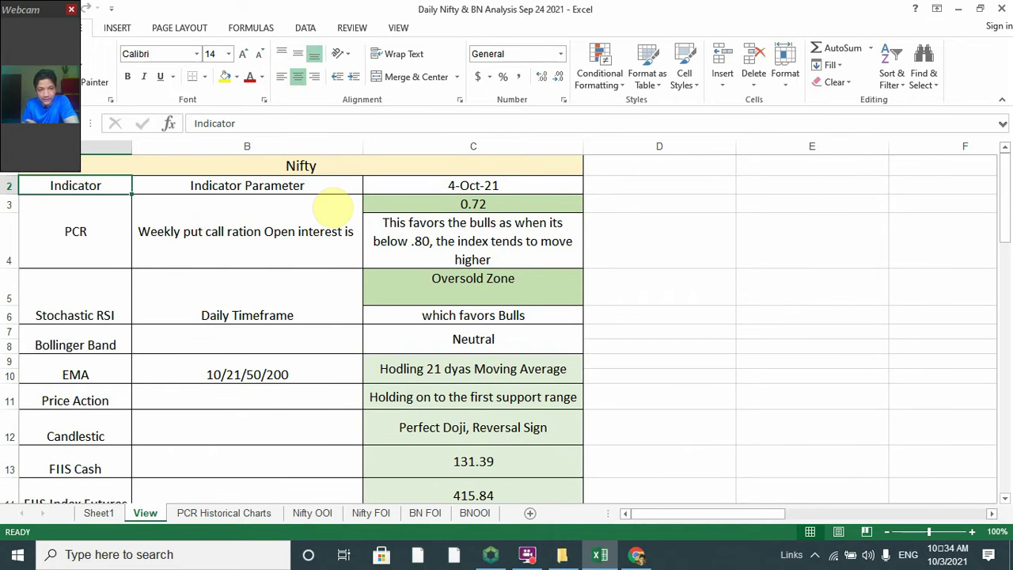
# Switch to Chrome and get its address bar ready for a web search.
pyautogui.hotkey('alt', 'Tab')
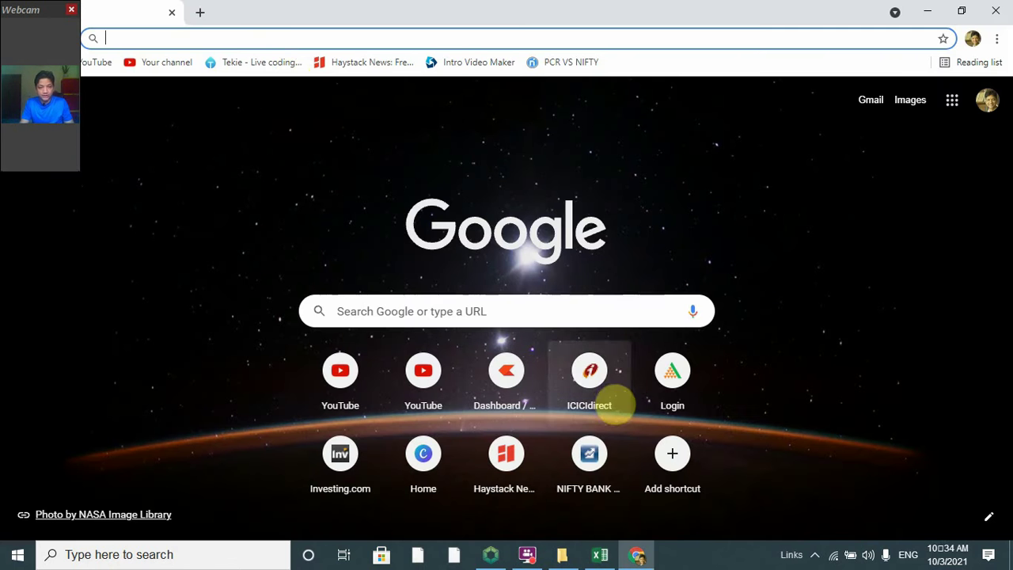
pyautogui.click(269, 38)
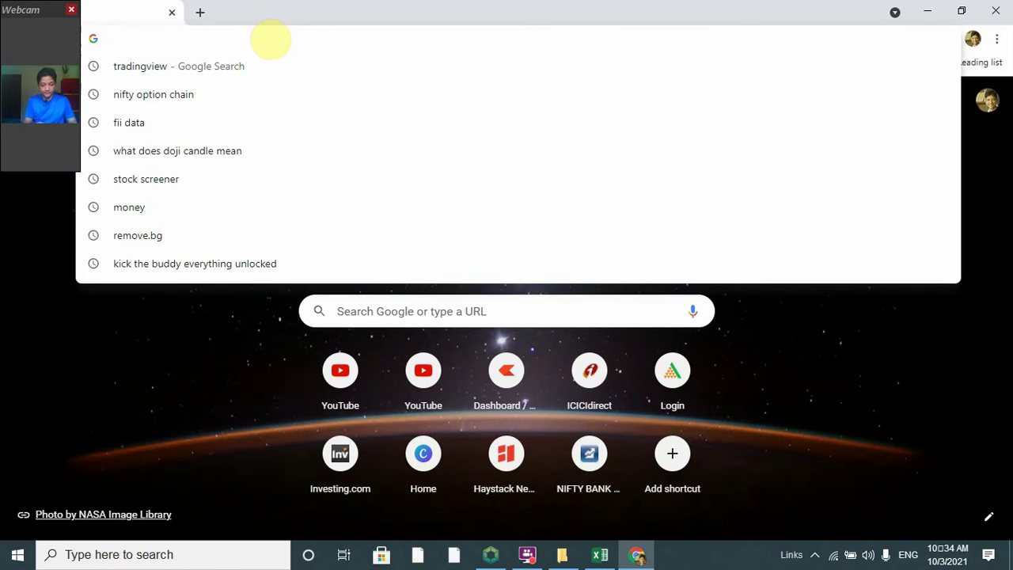
pyautogui.write('inves')
pyautogui.press('BackSpace')
pyautogui.press('BackSpace')
pyautogui.press('BackSpace')
pyautogui.press('BackSpace')
pyautogui.press('BackSpace')
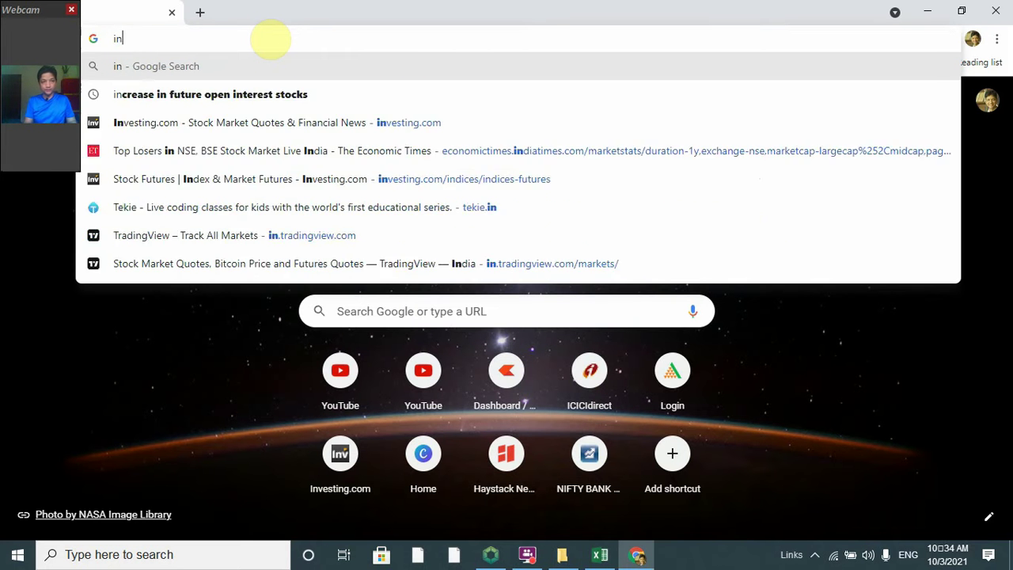
# Search Google for tradingview and open the "TradingView – Track All Markets" result.
pyautogui.write('trading')
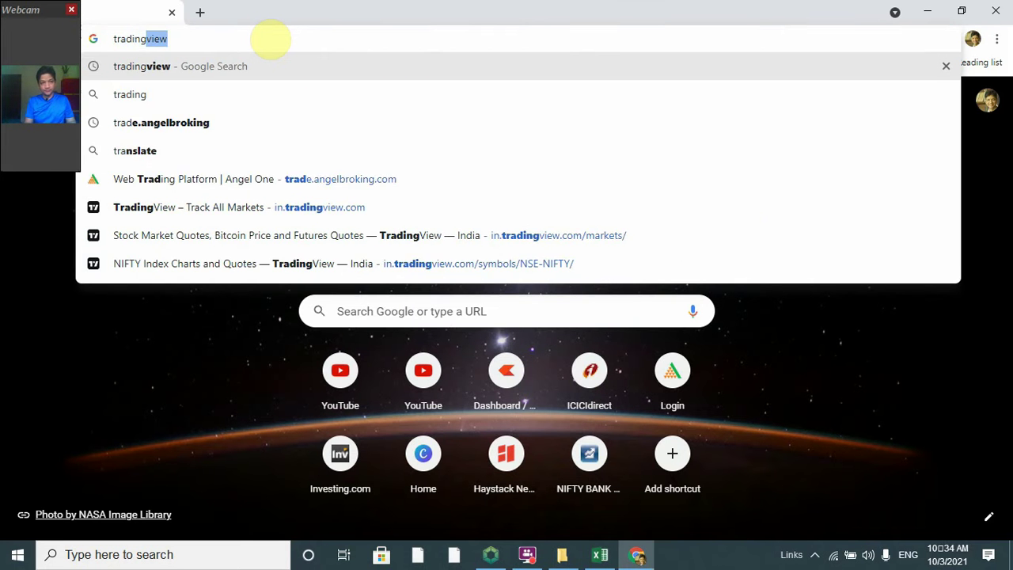
pyautogui.press('Return')
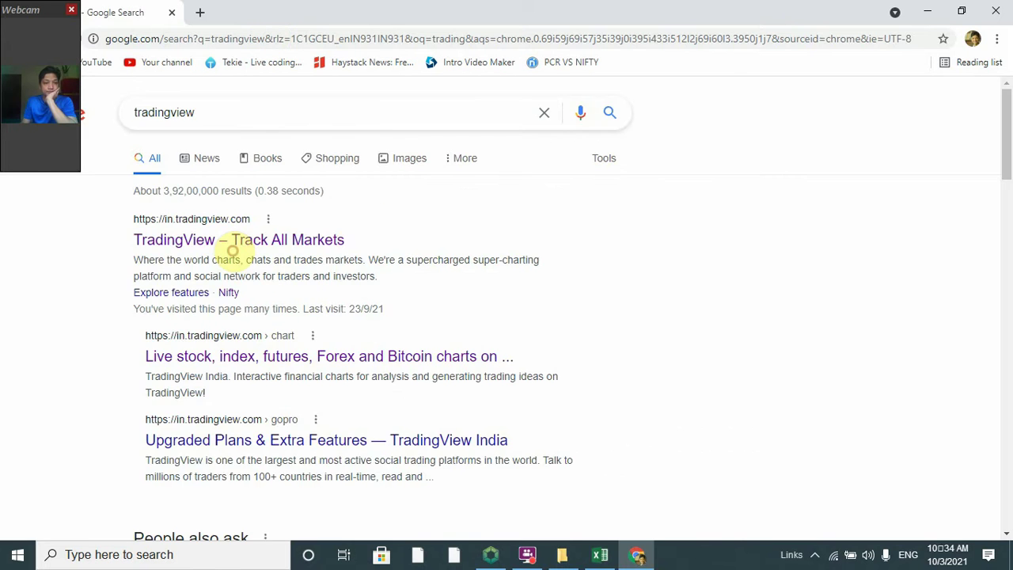
pyautogui.click(232, 242)
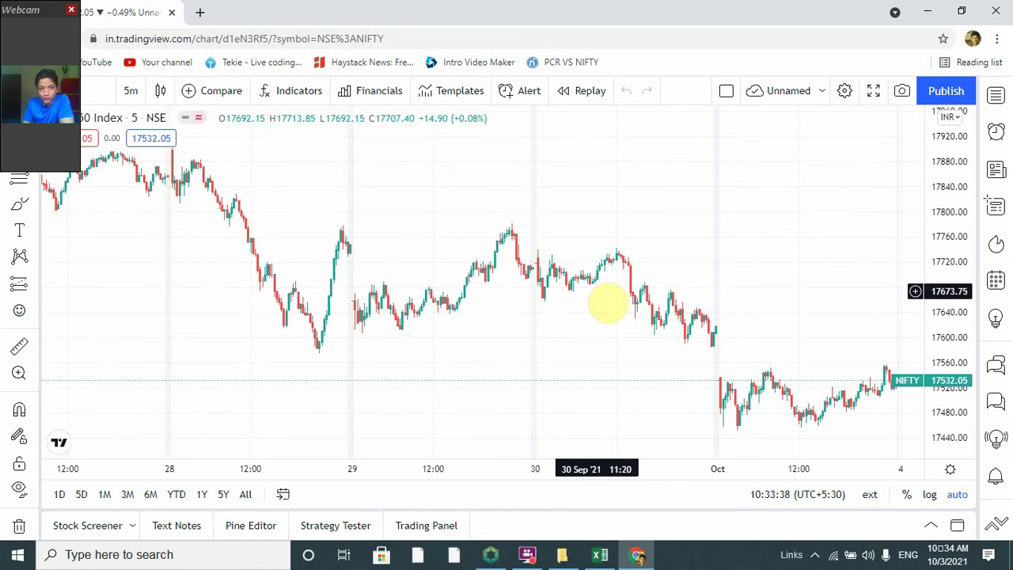
# Set the NIFTY chart's interval to 1 day and bring the recent months' candles closer.
pyautogui.click(127, 92)
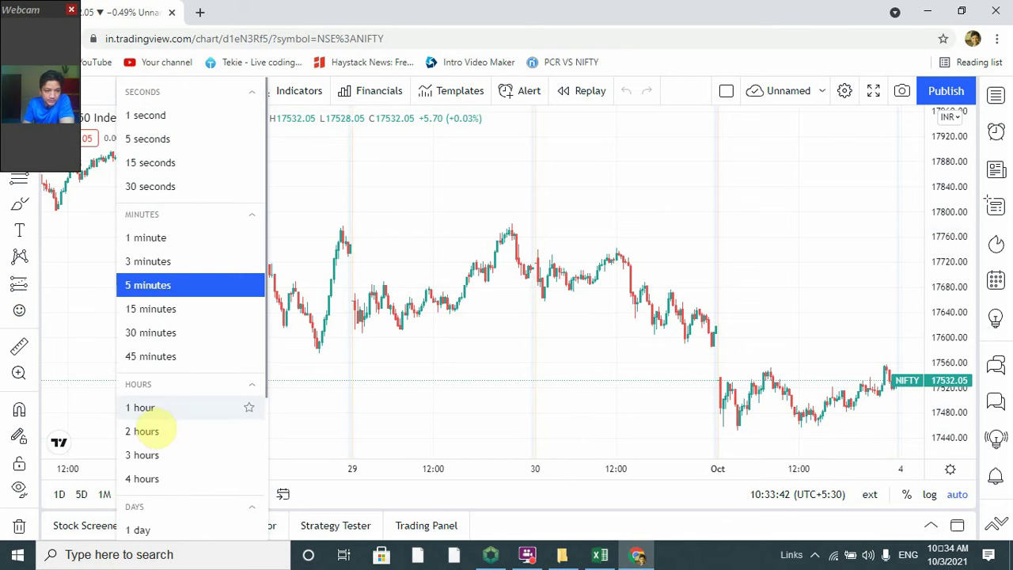
pyautogui.scroll(-1, 163, 421)
pyautogui.click(152, 455)
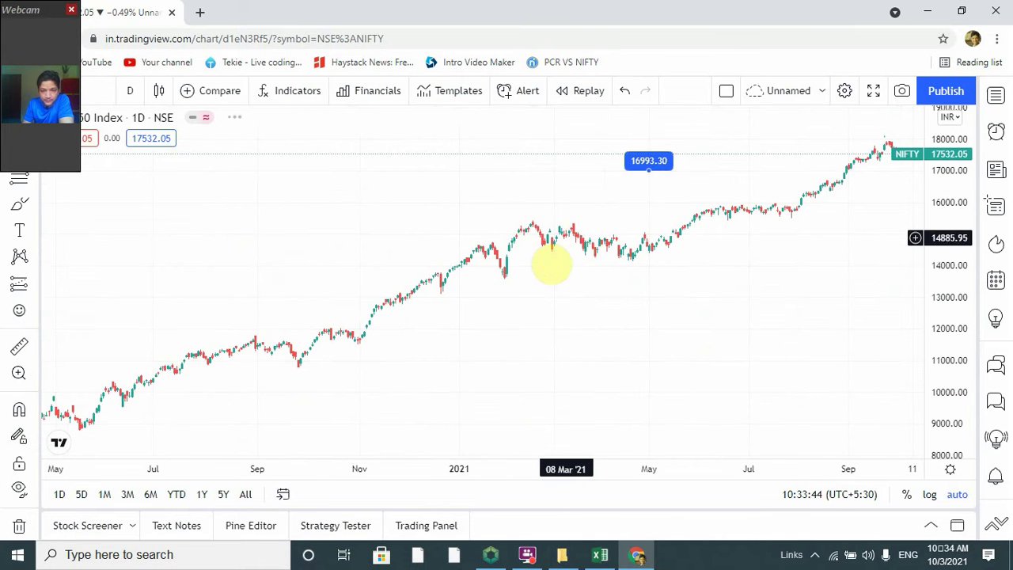
pyautogui.scroll(4, 546, 273)
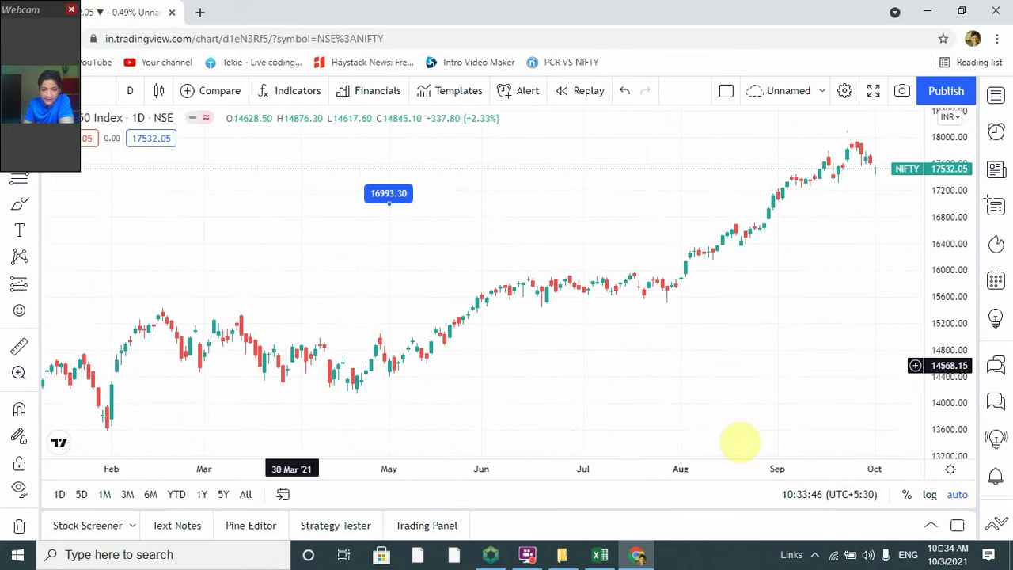
# Switch to Excel and go through the PCR row from the indicator name to its 4-Oct-21 value.
pyautogui.click(600, 554)
pyautogui.press('Down')
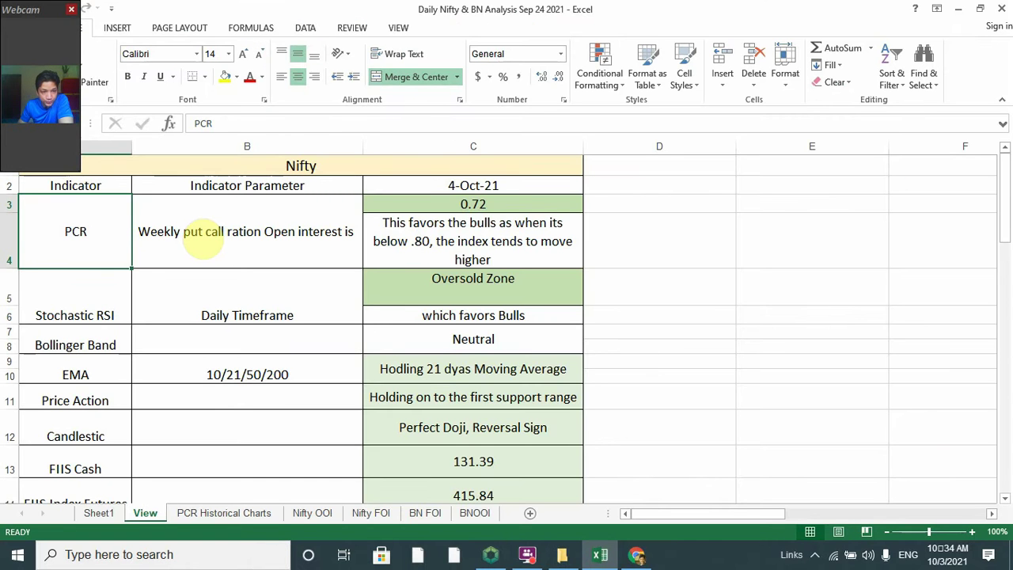
pyautogui.press('Right')
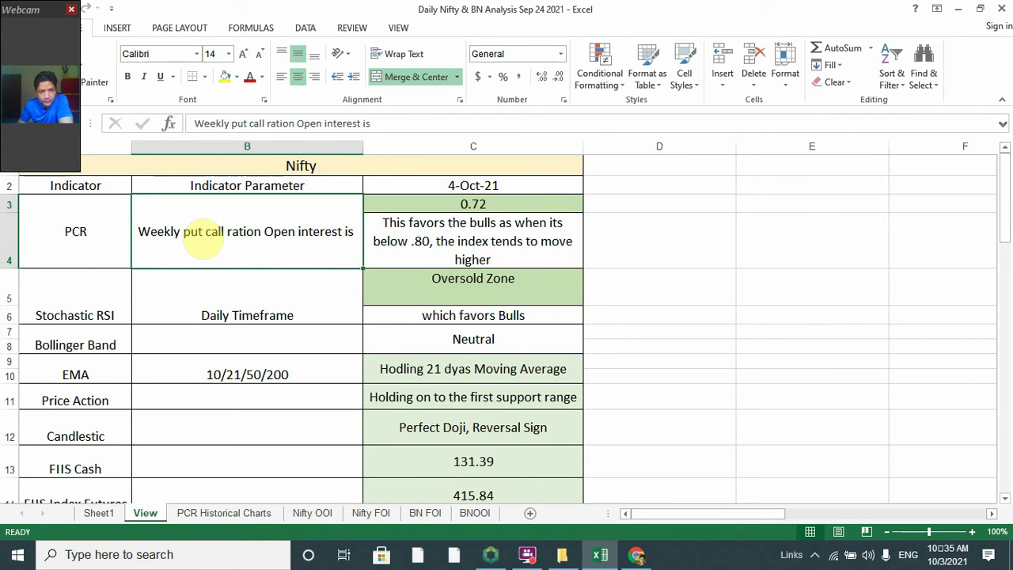
pyautogui.press('Right')
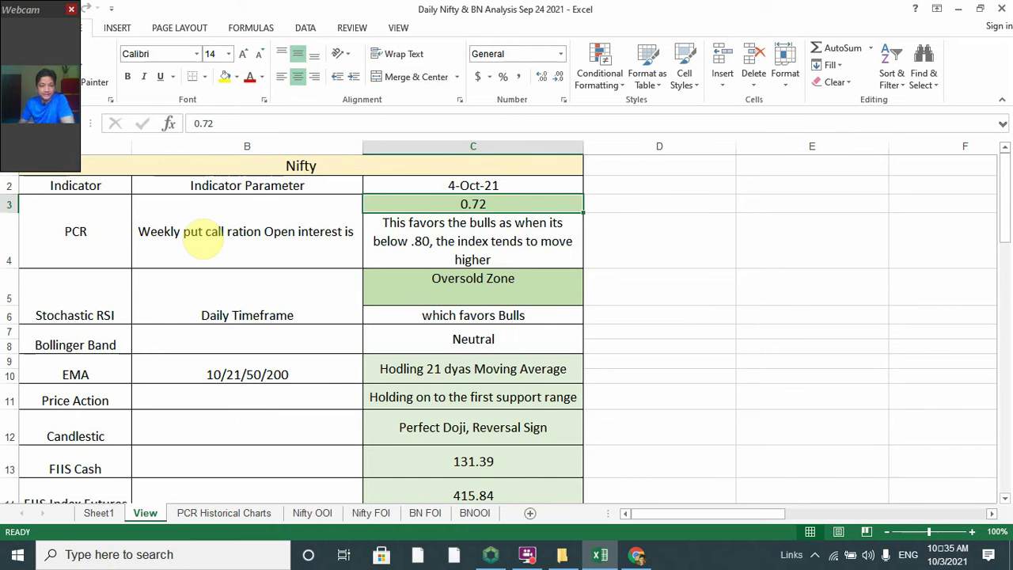
# Switch to Chrome, open the PCR VS NIFTY bookmark in a new tab and check the put-call ratio chart's 1 Oct point.
pyautogui.hotkey('alt', 'Tab')
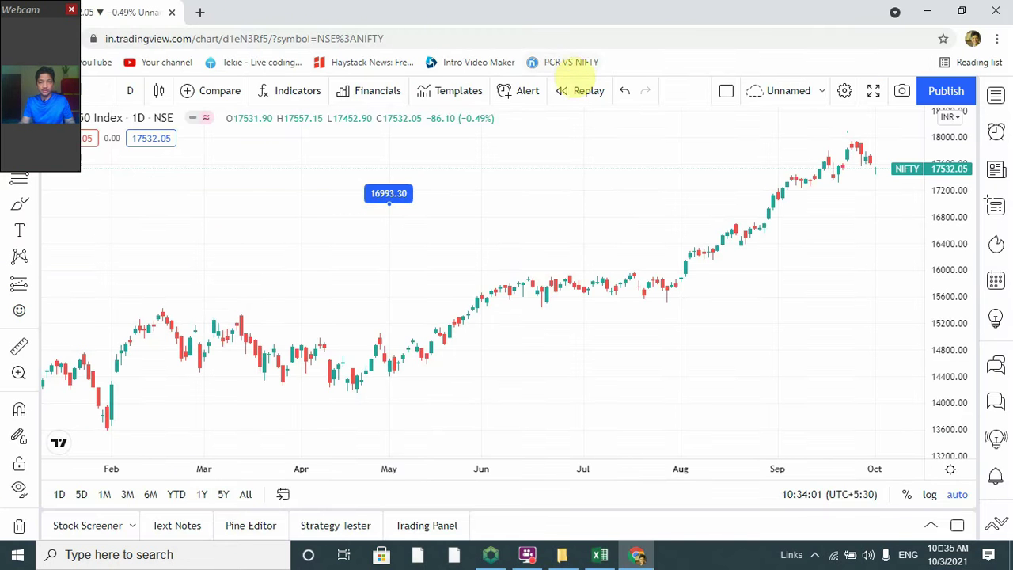
pyautogui.hotkey('ctrl', 't')
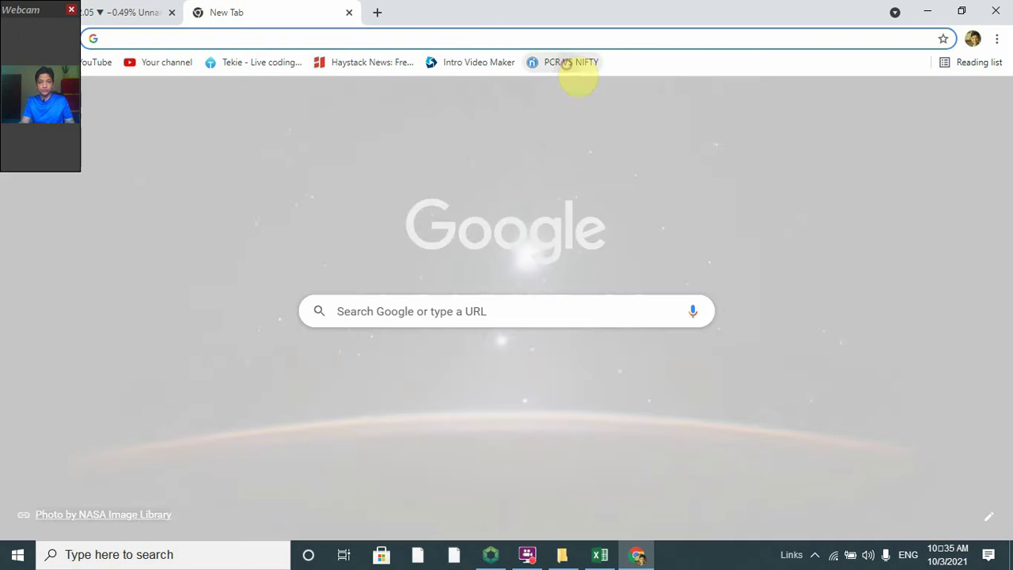
pyautogui.click(574, 66)
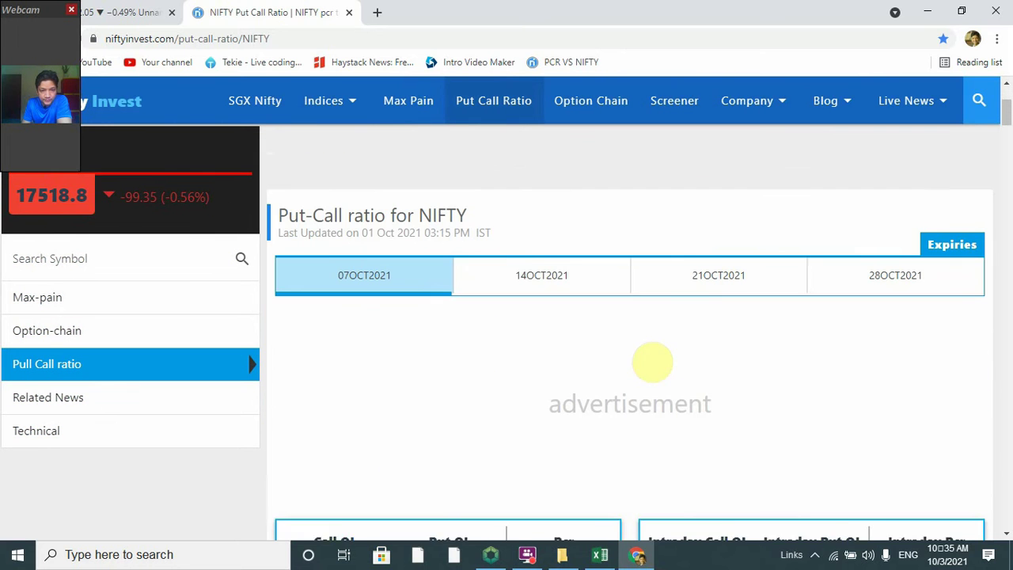
pyautogui.scroll(-1, 549, 343)
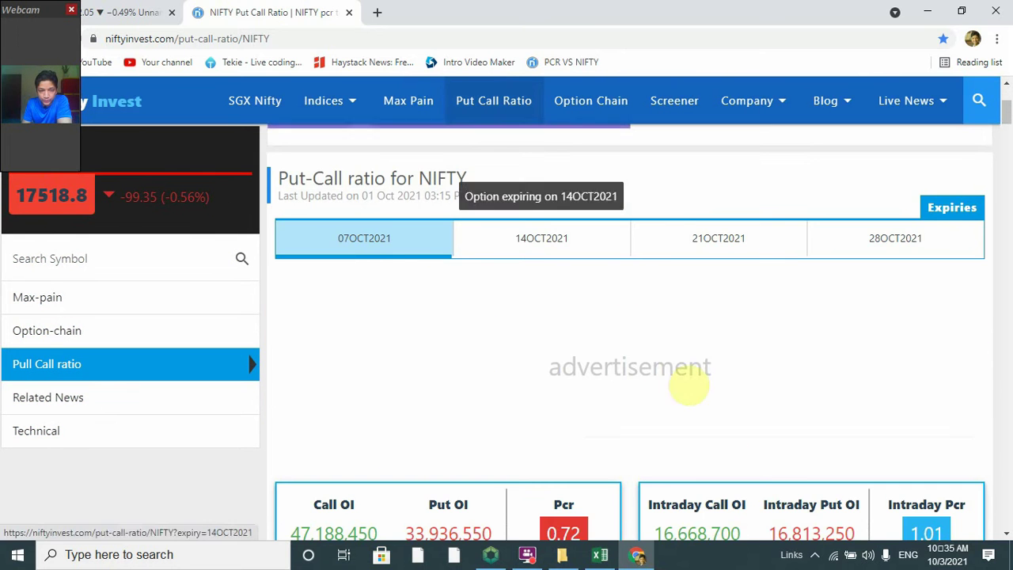
pyautogui.scroll(-4, 689, 385)
pyautogui.scroll(-2, 697, 371)
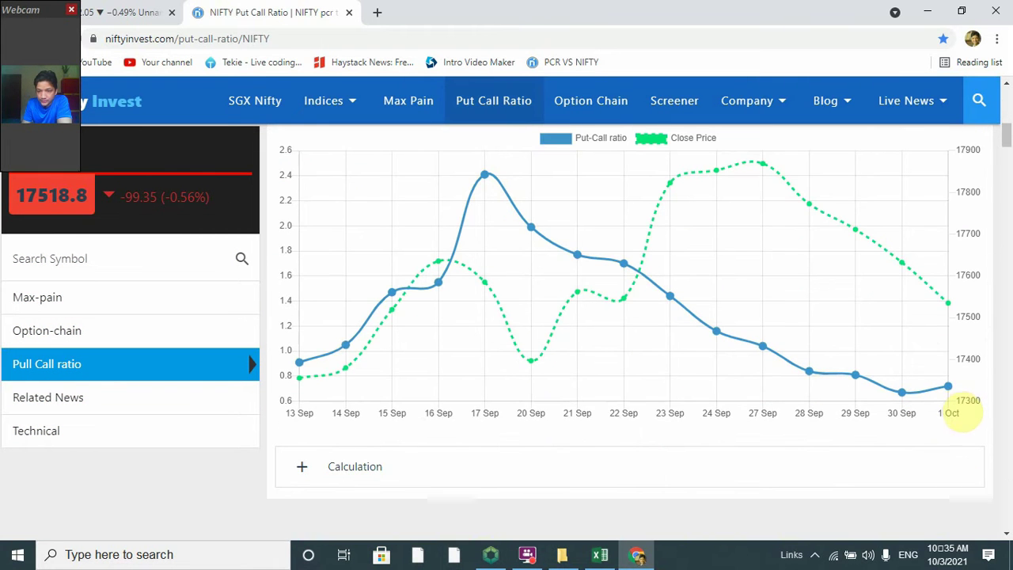
pyautogui.moveTo(950, 390)
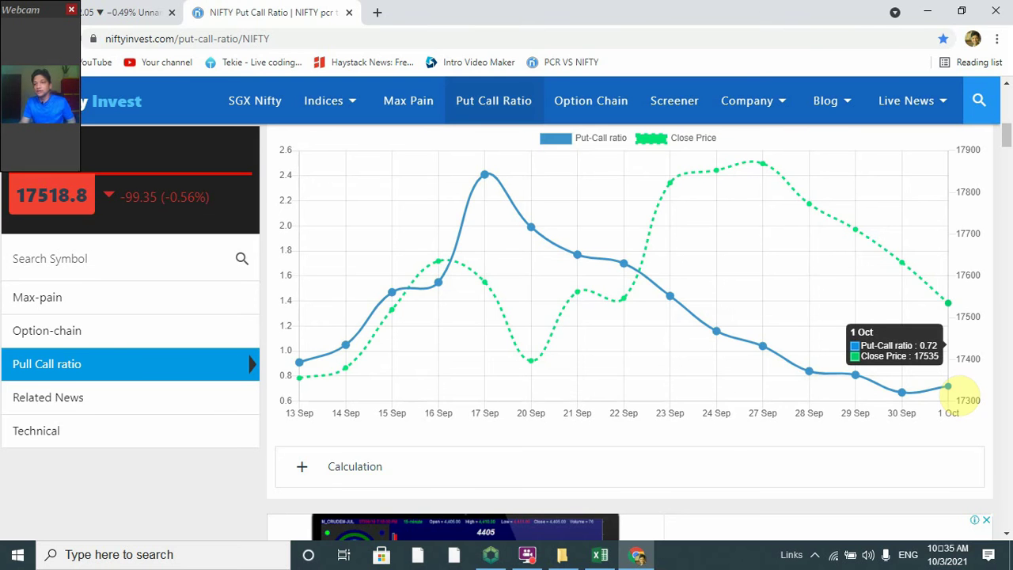
# Switch back to Excel and examine the PCR row's 4-Oct-21 value, parameter and interpretation note.
pyautogui.hotkey('alt', 'Tab')
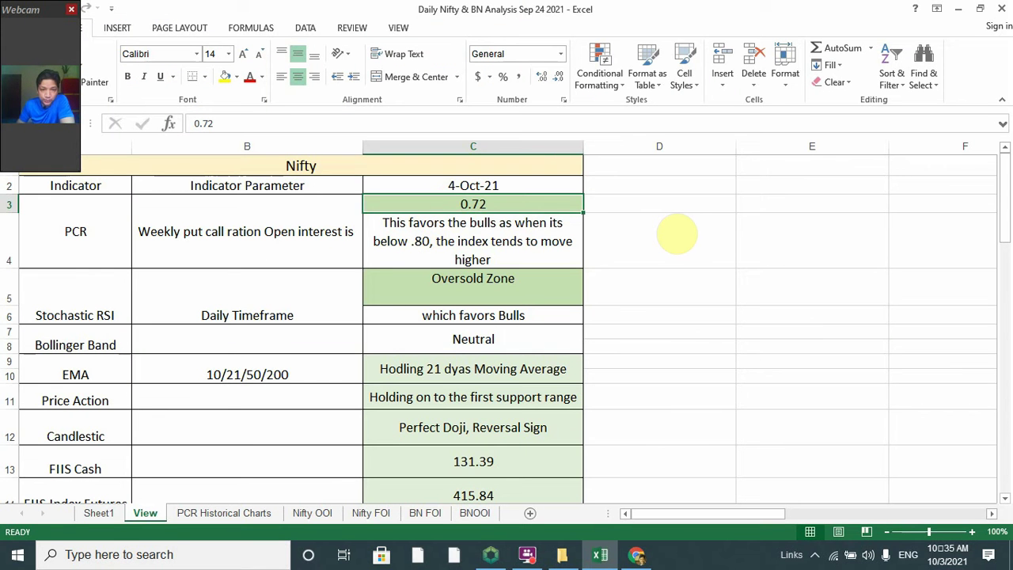
pyautogui.press('Down')
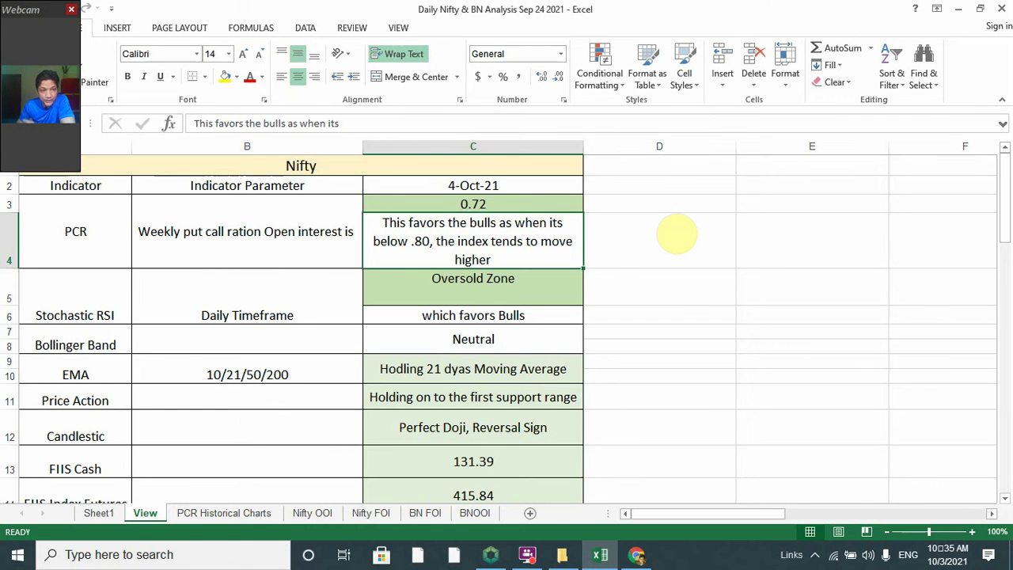
pyautogui.press('Up')
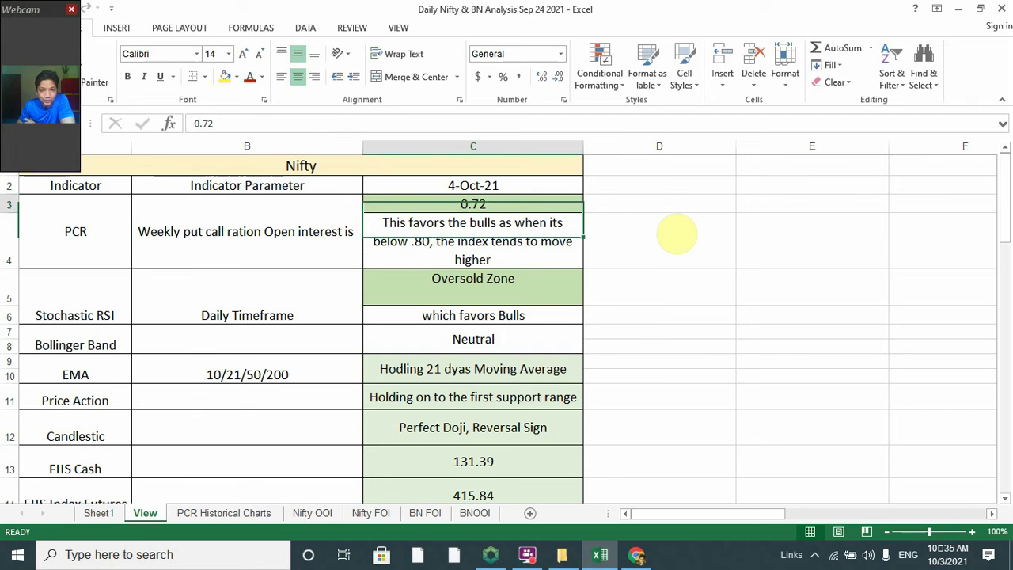
pyautogui.press('Down')
pyautogui.press('Left')
pyautogui.press('Left')
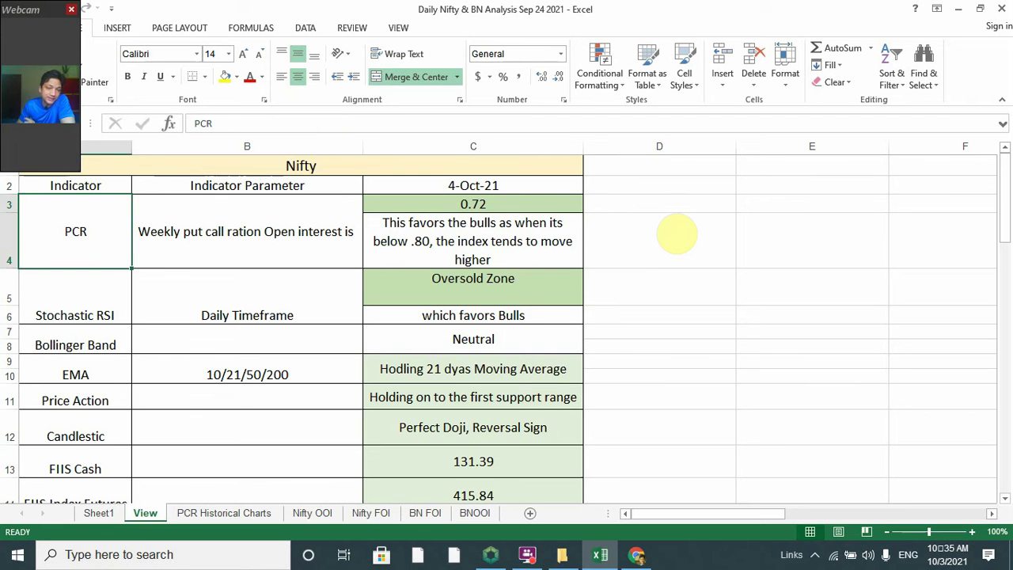
pyautogui.press('Right')
pyautogui.press('Right')
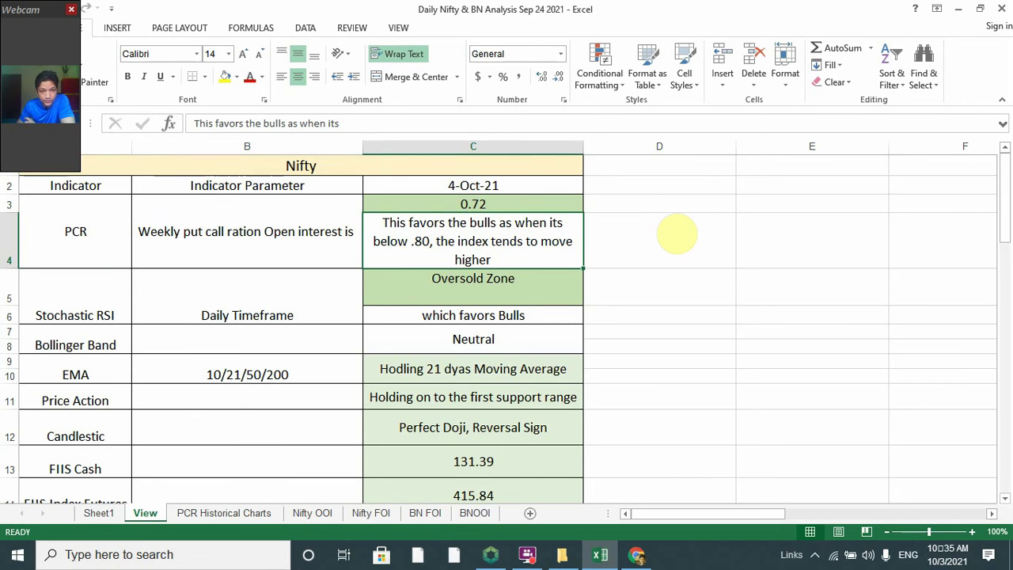
pyautogui.press('Right')
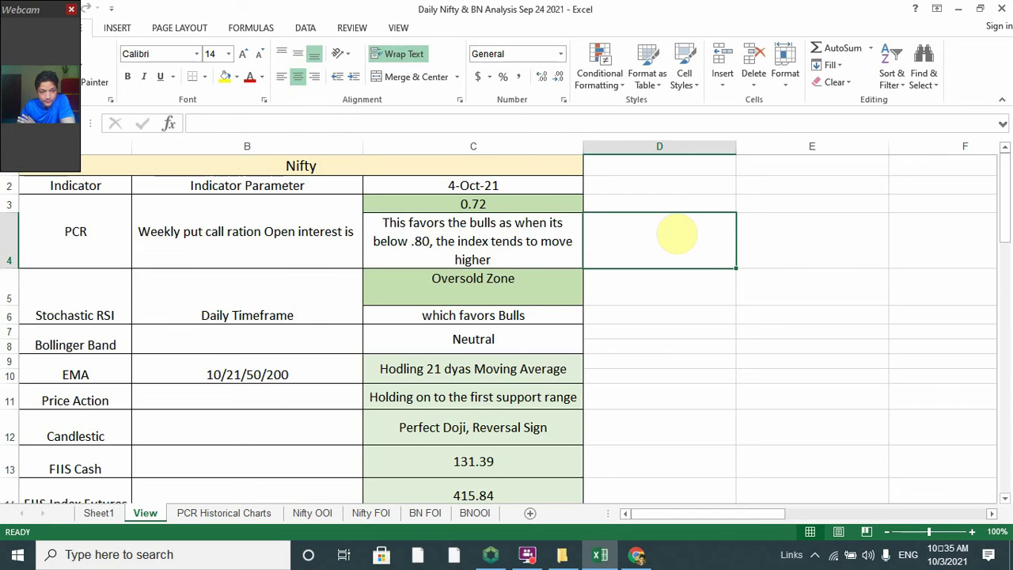
pyautogui.press('Left')
pyautogui.press('Left')
pyautogui.press('Left')
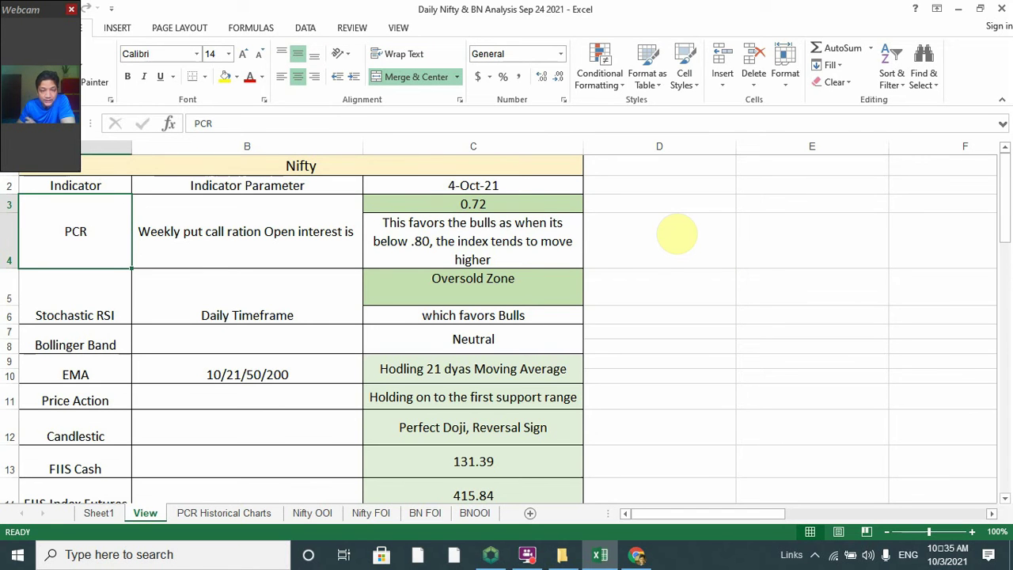
pyautogui.press('Right')
pyautogui.press('Right')
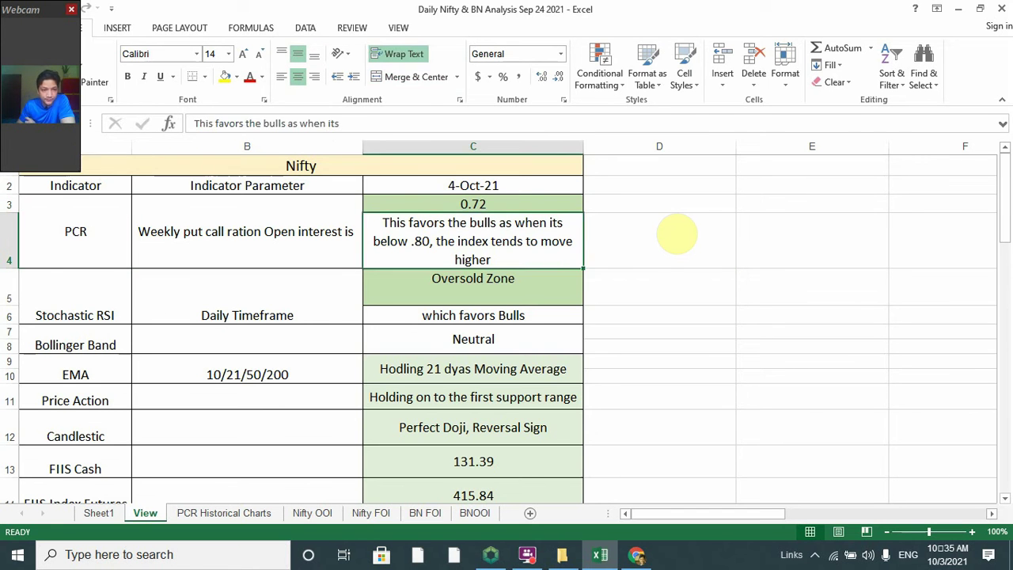
# Move on to the Stochastic RSI indicator in the Nifty table.
pyautogui.press('Down')
pyautogui.press('Left')
pyautogui.press('Left')
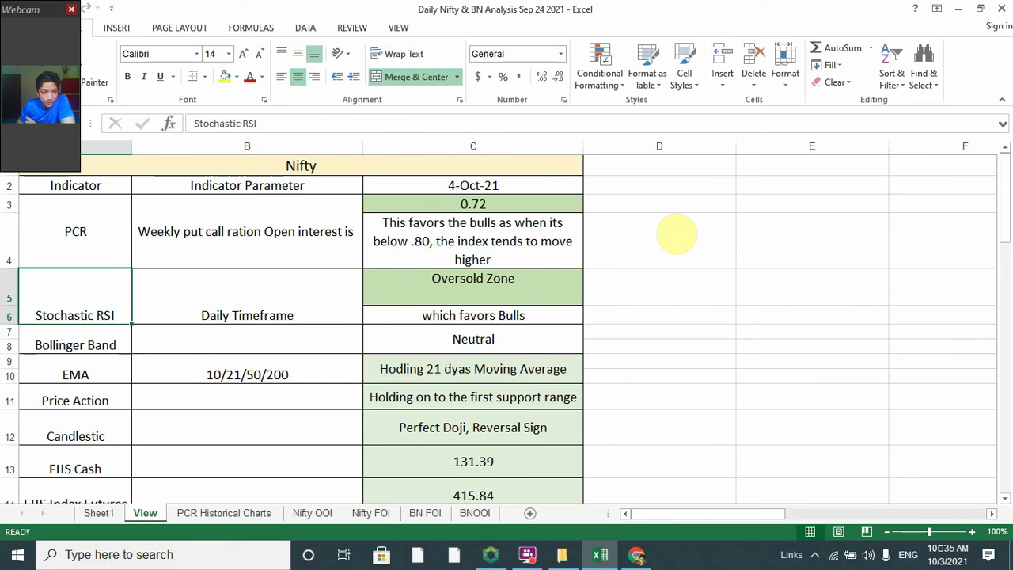
# Switch to the TradingView NIFTY chart in Chrome and dismiss the TradeStation ad and the ad-free trial offer.
pyautogui.hotkey('alt', 'Tab')
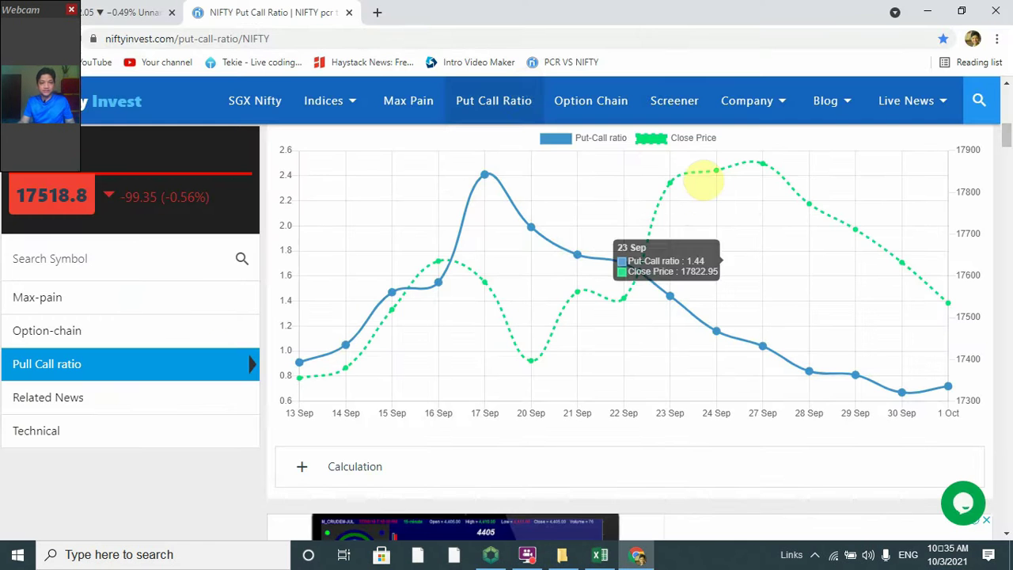
pyautogui.click(135, 12)
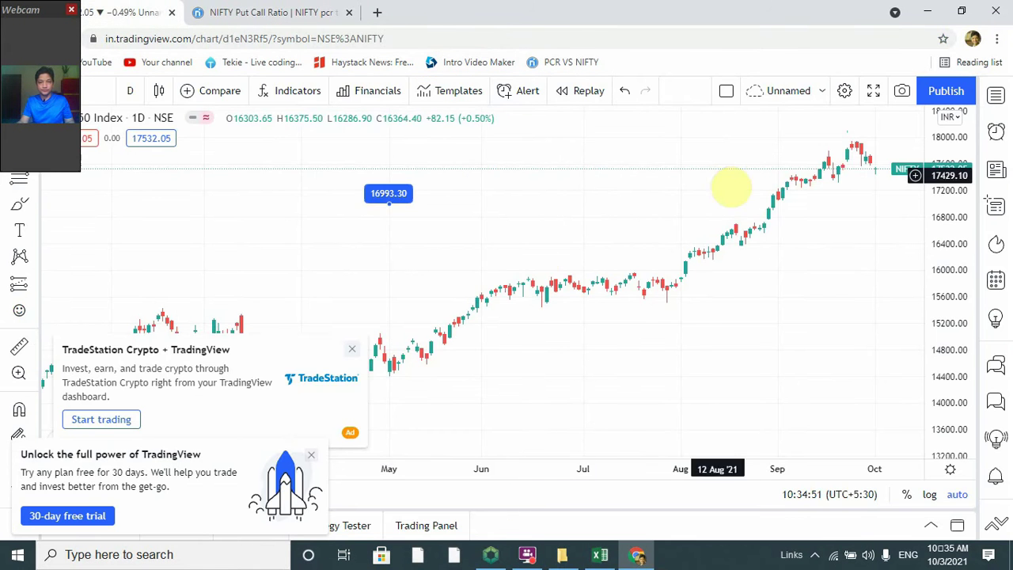
pyautogui.click(352, 351)
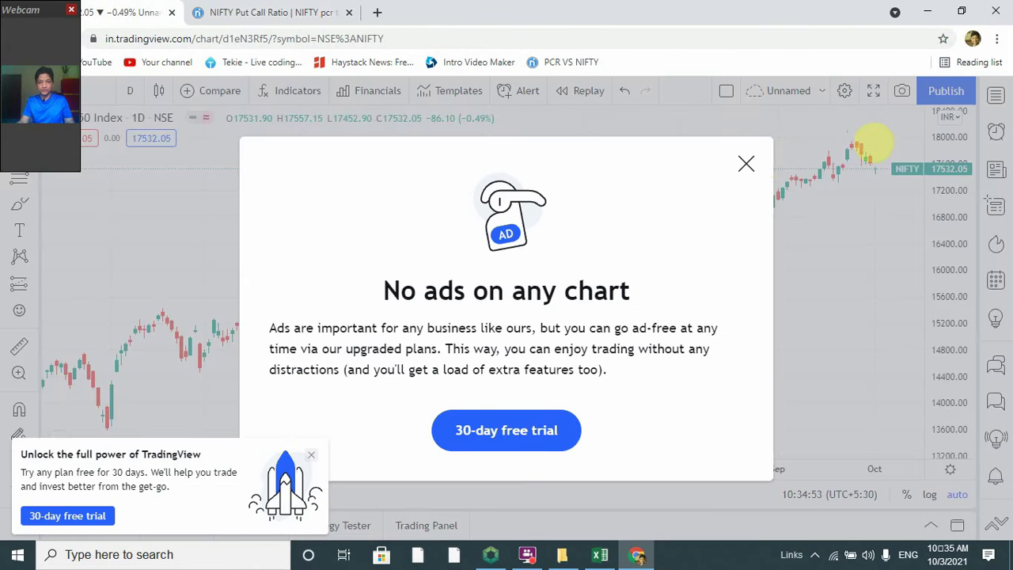
pyautogui.click(746, 164)
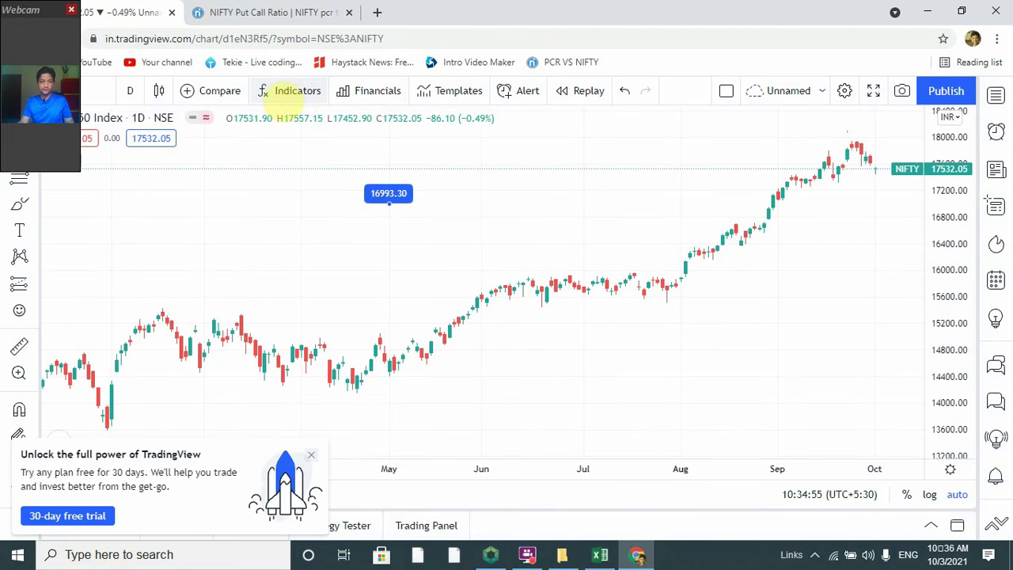
# Add the Stochastic RSI indicator to the daily NIFTY chart and check its most recent reading.
pyautogui.click(269, 90)
pyautogui.write('s')
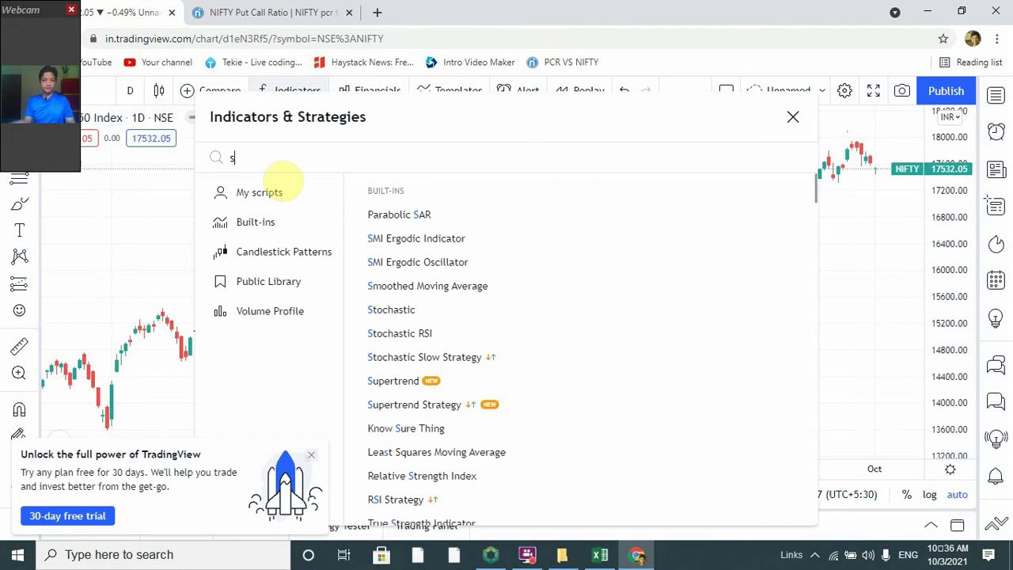
pyautogui.write('toch')
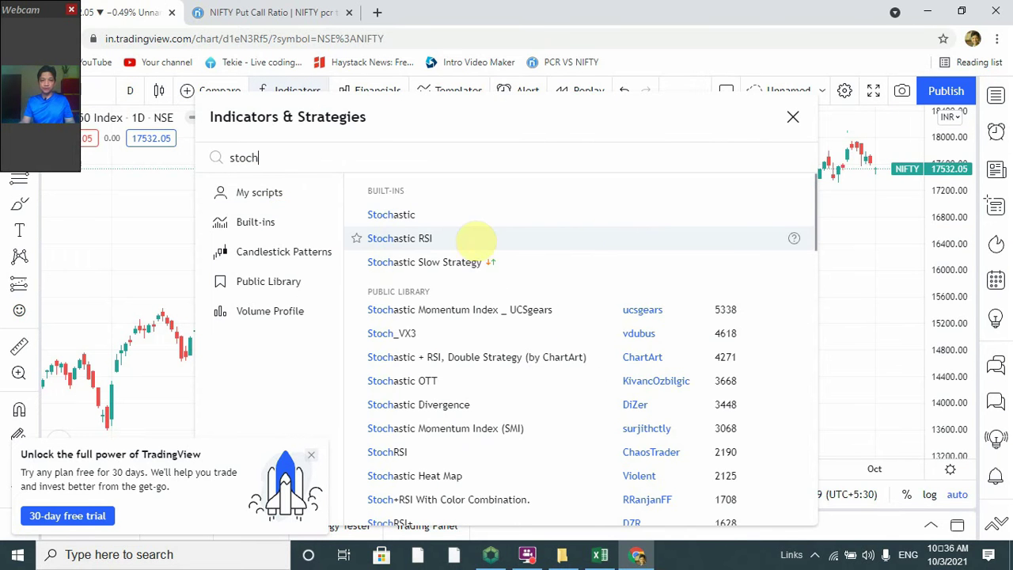
pyautogui.click(471, 241)
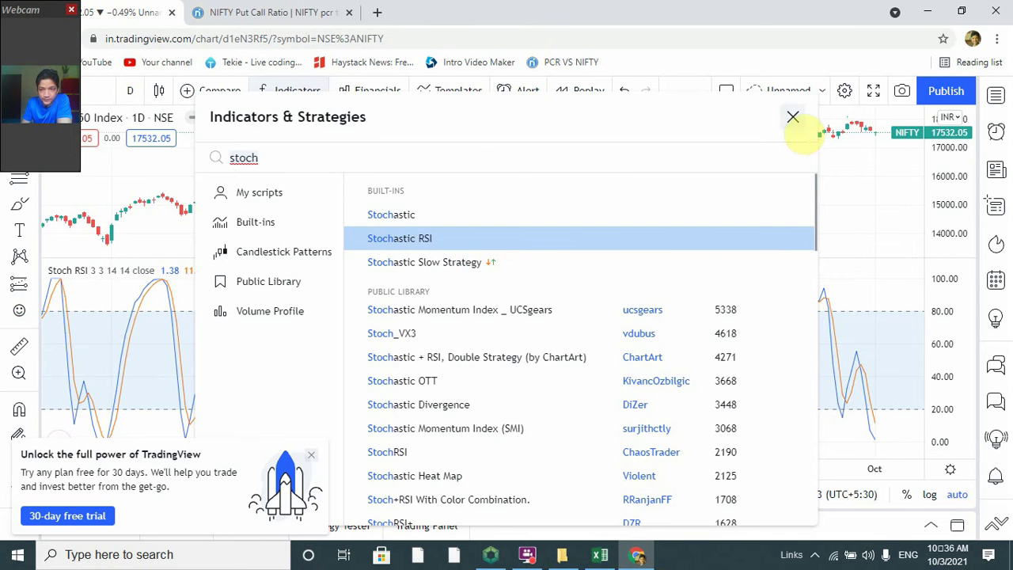
pyautogui.click(793, 116)
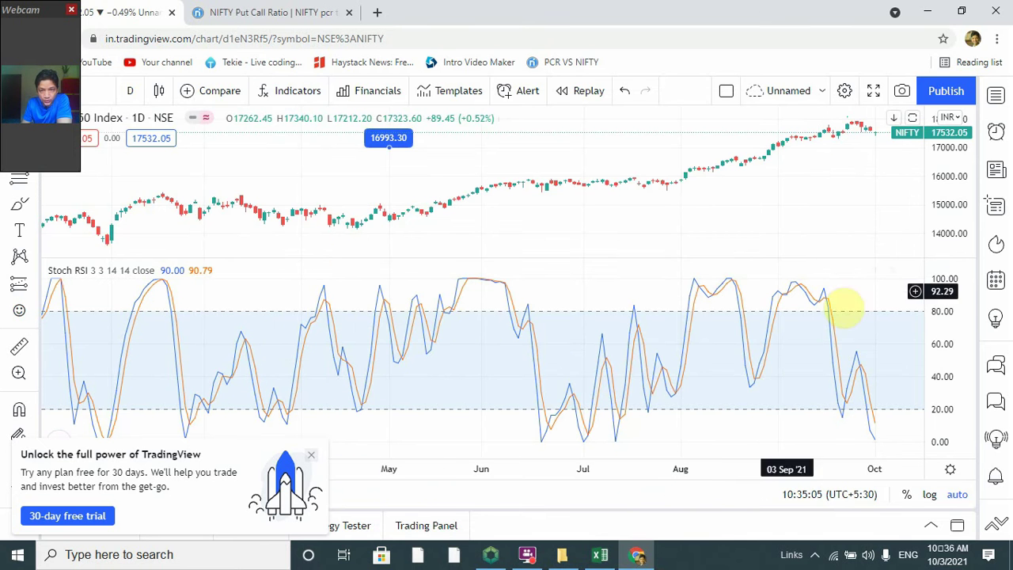
pyautogui.scroll(2, 558, 336)
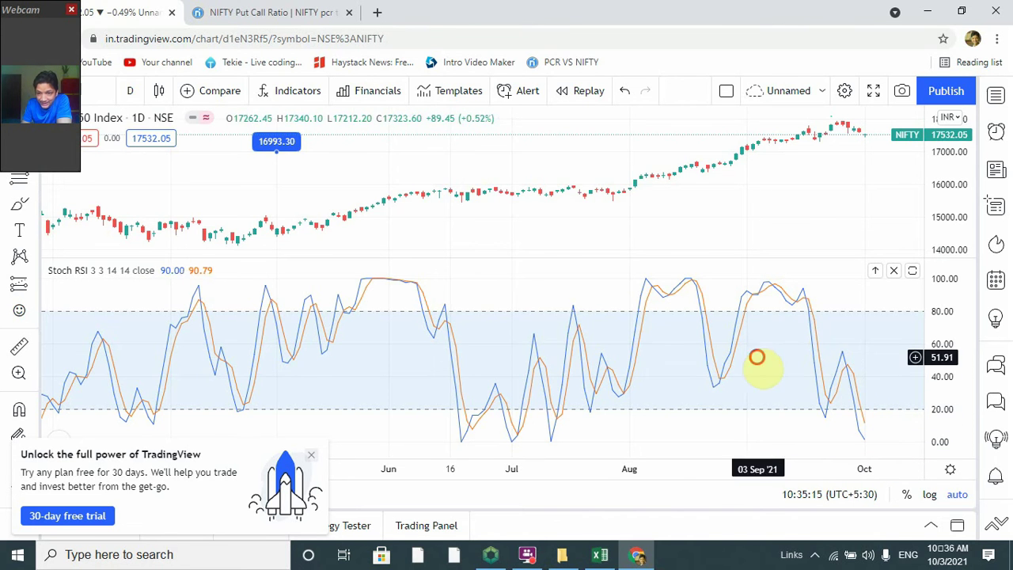
pyautogui.moveTo(748, 357); pyautogui.dragTo(665, 362)
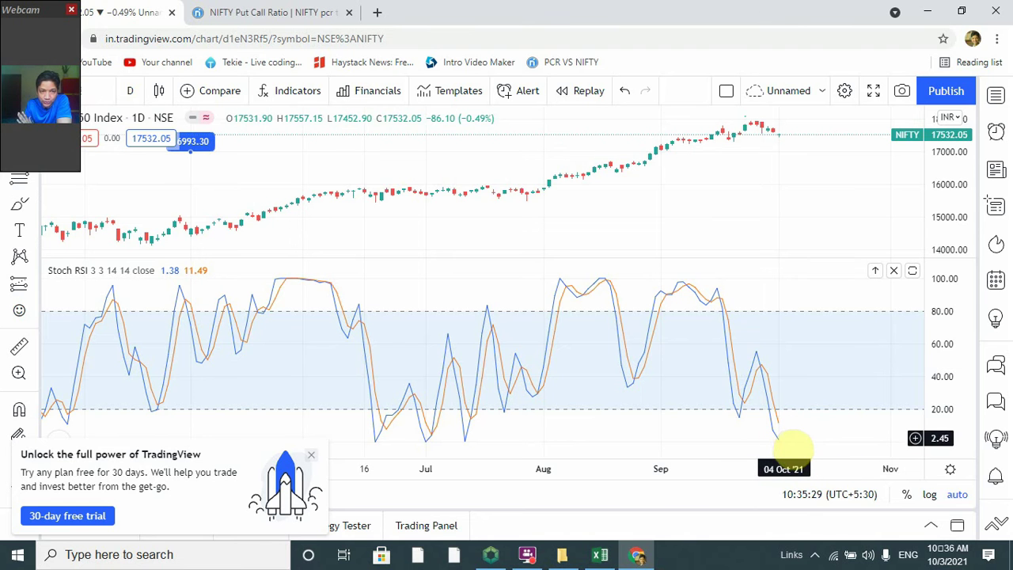
# Switch back to Excel, merge D3:D4 beside the PCR row and enter BUY there.
pyautogui.hotkey('alt', 'Tab')
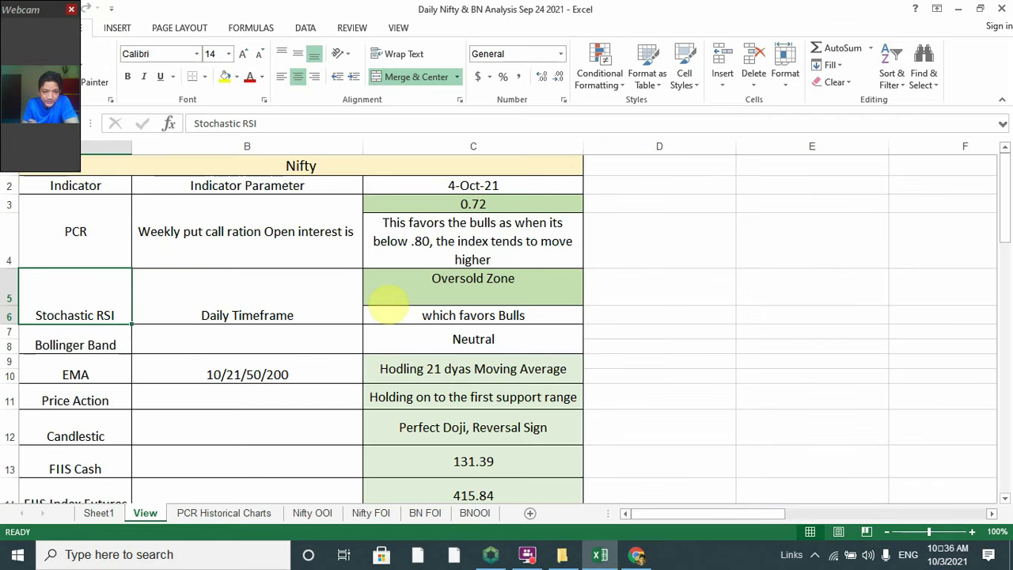
pyautogui.click(319, 301)
pyautogui.press('Up')
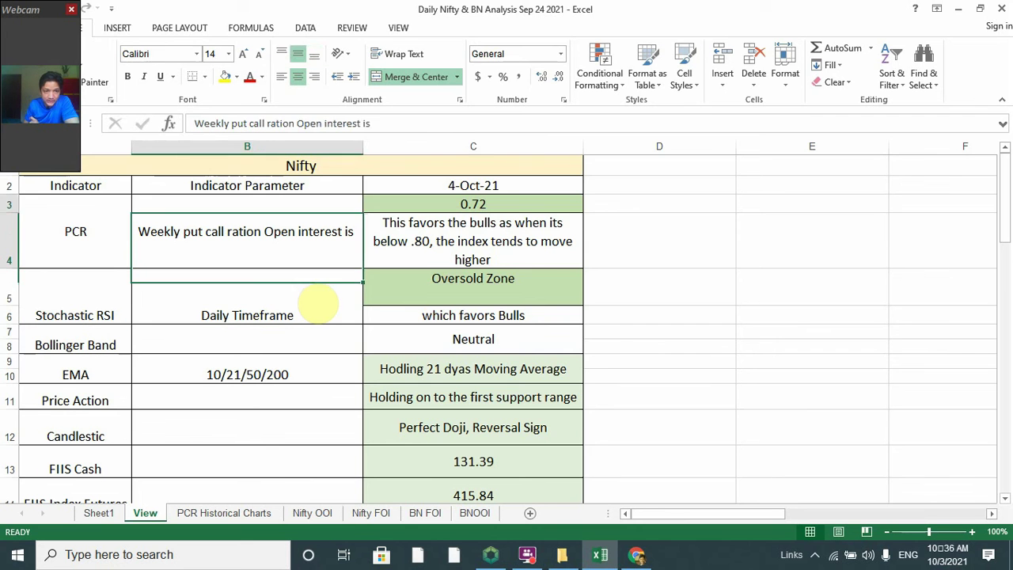
pyautogui.press('Right')
pyautogui.press('Right')
pyautogui.press('Down')
pyautogui.press('Down')
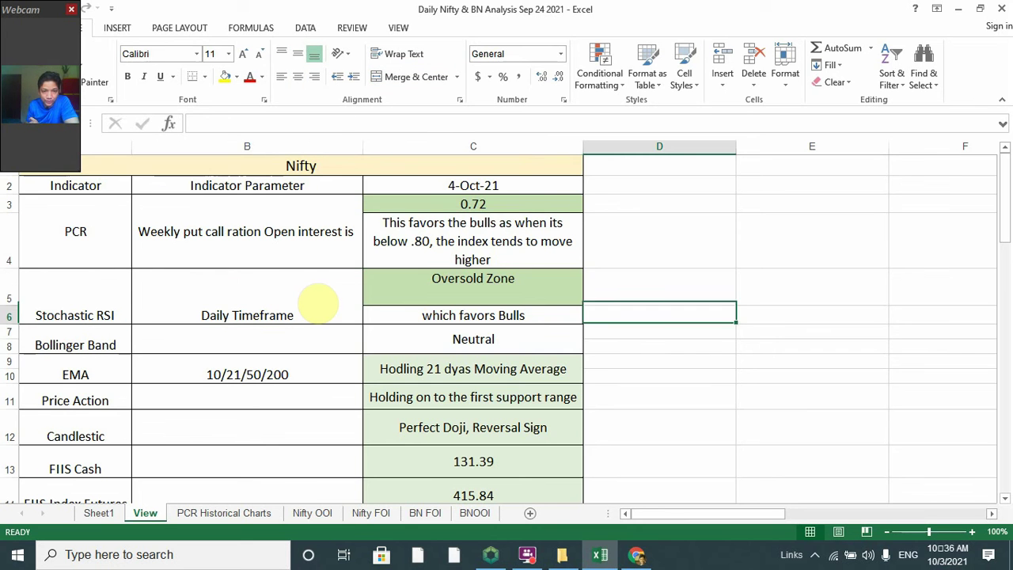
pyautogui.press('Left')
pyautogui.press('Up')
pyautogui.press('Up')
pyautogui.press('Up')
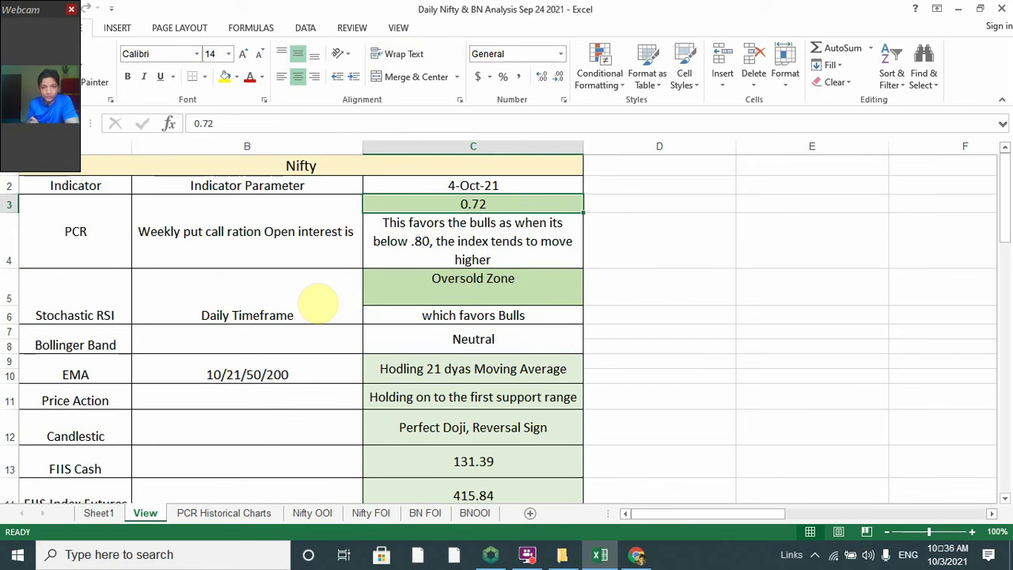
pyautogui.press('Right')
pyautogui.hotkey('shift', 'Down')
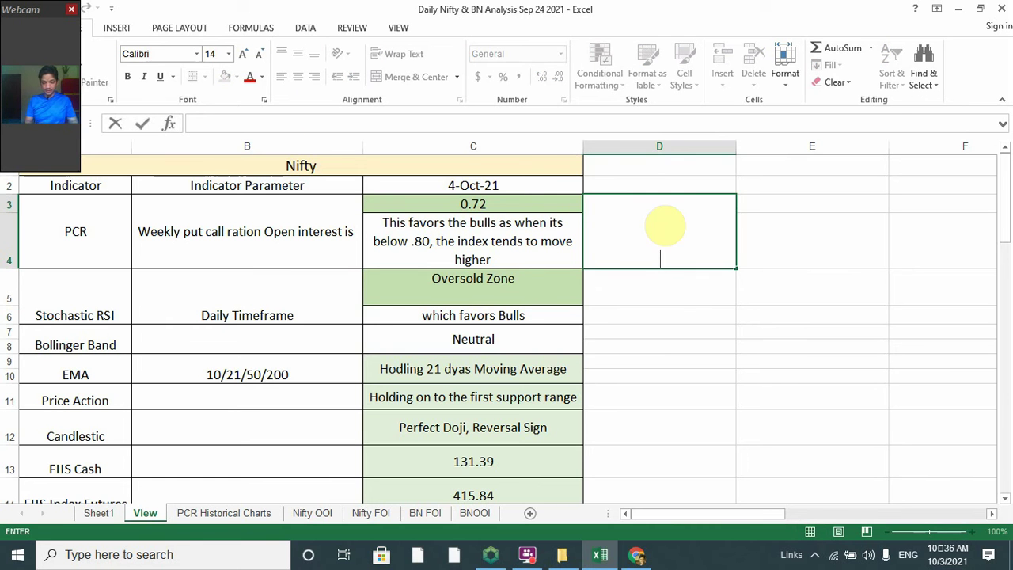
pyautogui.write('BUY')
pyautogui.press('Return')
# Enter BUY in column D beside Stochastic RSI, then move on to the Bollinger Band indicator.
pyautogui.press('Down')
pyautogui.write('BUY')
pyautogui.press('Return')
pyautogui.press('Left')
pyautogui.press('Left')
pyautogui.press('Left')
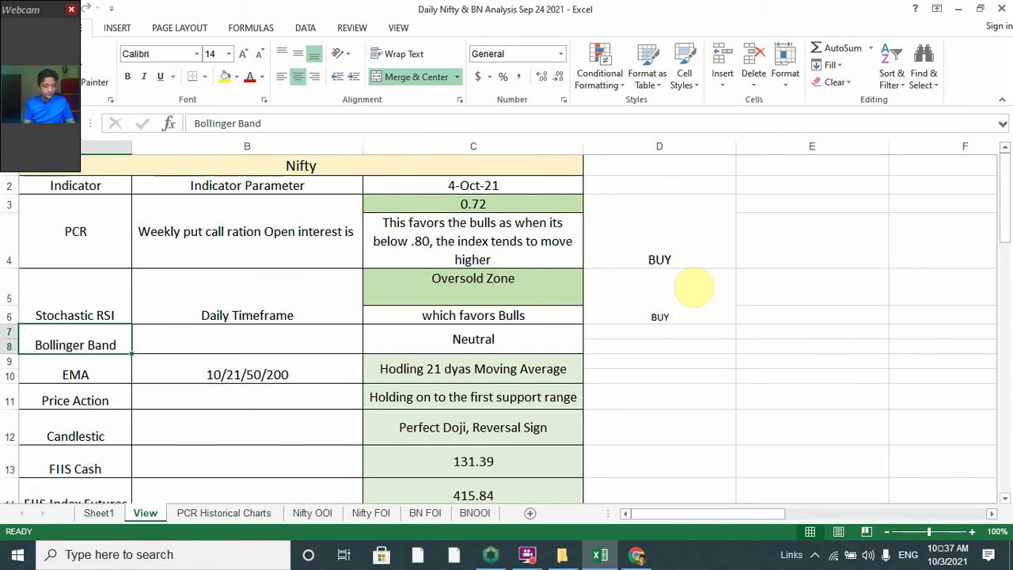
# Switch to the TradingView chart in Chrome and replace the Stochastic RSI with the built-in Bollinger Bands indicator.
pyautogui.hotkey('alt', 'Tab')
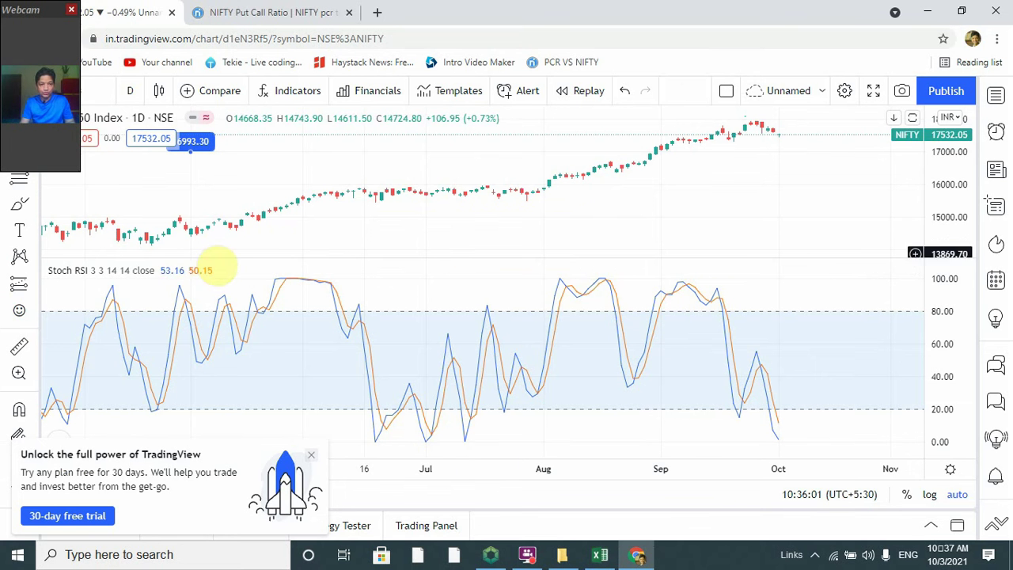
pyautogui.click(229, 270)
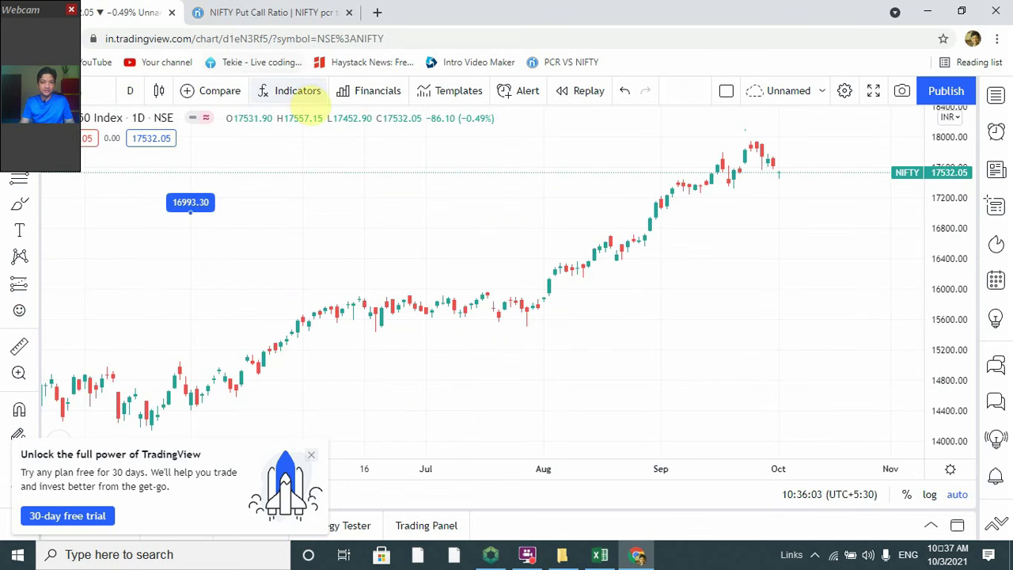
pyautogui.click(298, 91)
pyautogui.write('BOLLINGER')
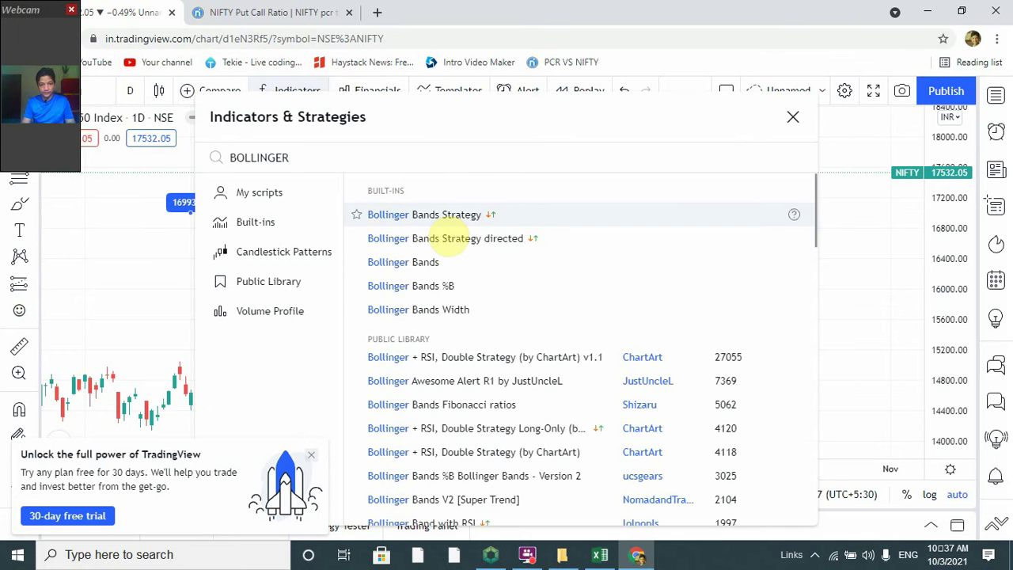
pyautogui.click(428, 267)
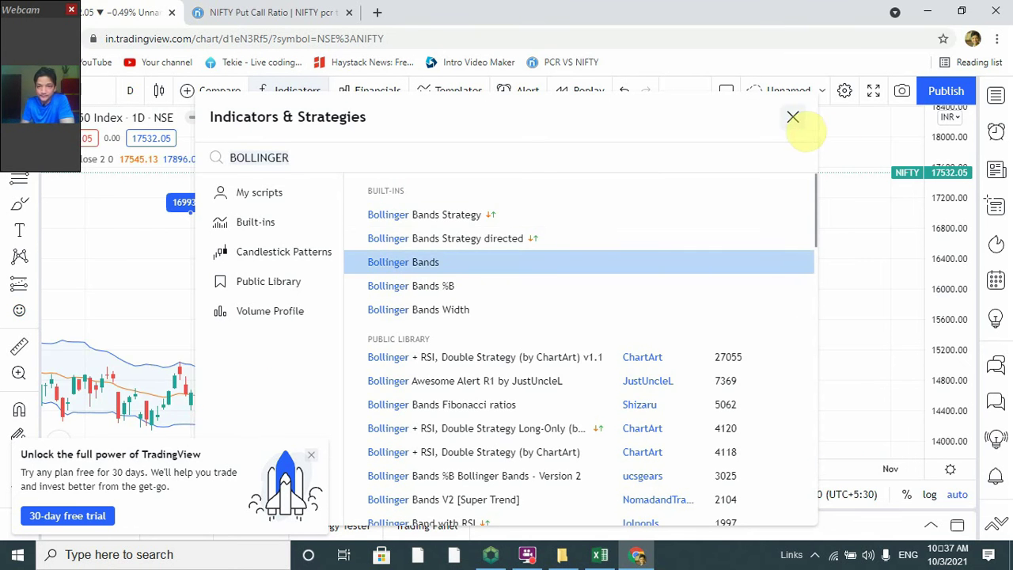
pyautogui.click(792, 117)
# Dismiss the free trial offer and examine where the 1 Oct candle sits within the Bollinger Bands.
pyautogui.scroll(2, 648, 226)
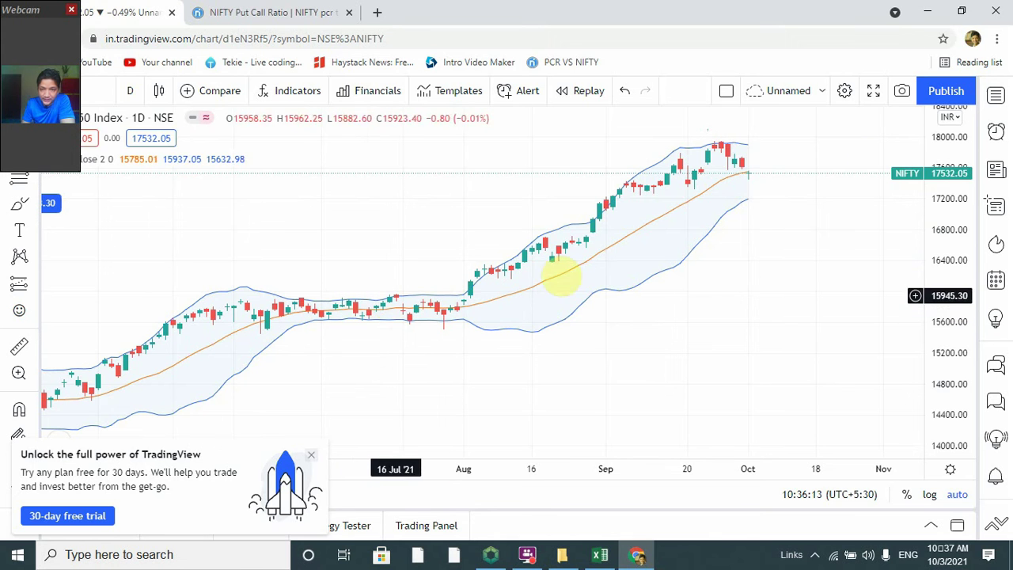
pyautogui.scroll(1, 574, 190)
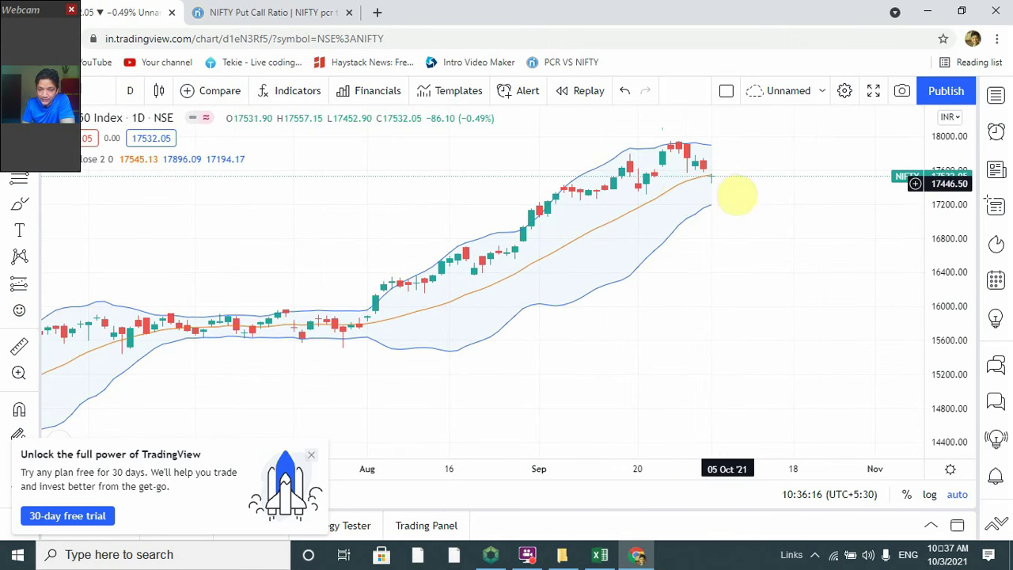
pyautogui.scroll(1, 607, 217)
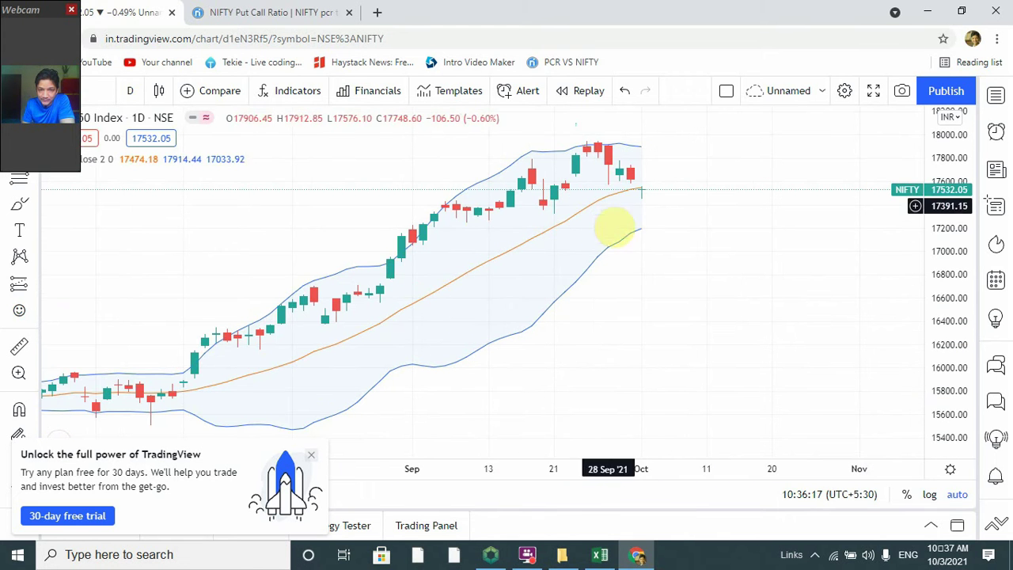
pyautogui.click(311, 456)
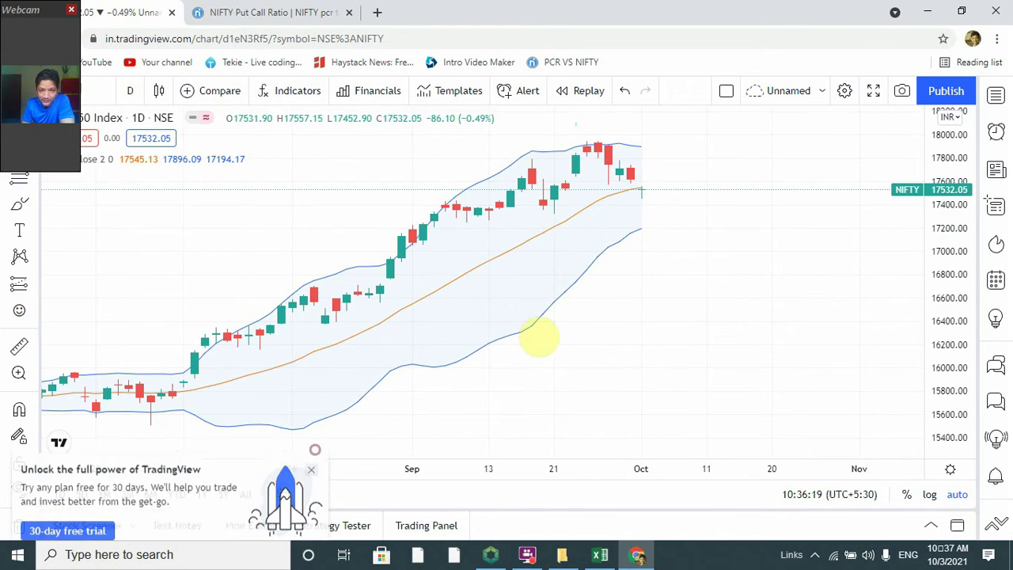
pyautogui.scroll(1, 657, 202)
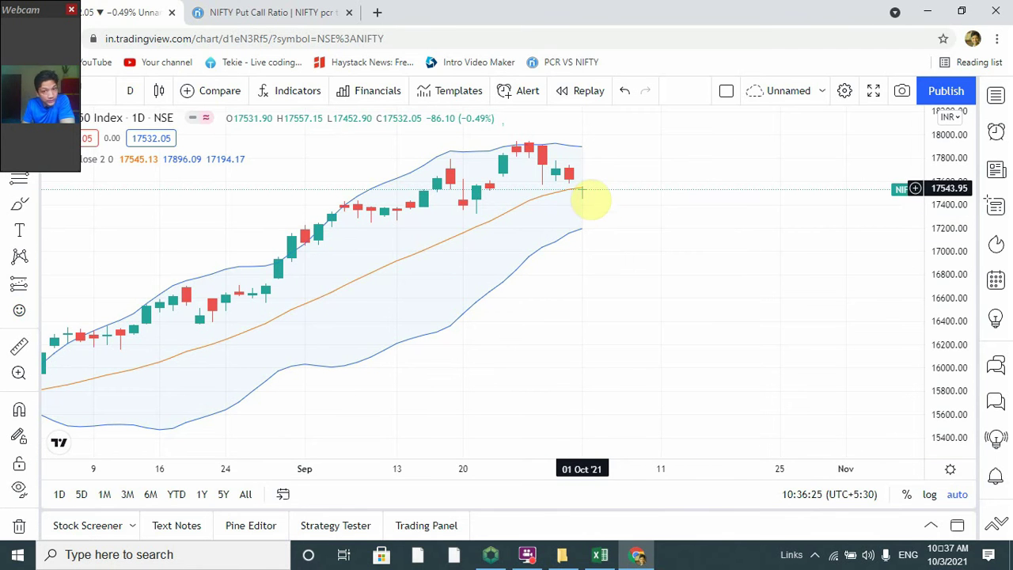
pyautogui.scroll(-1, 679, 190)
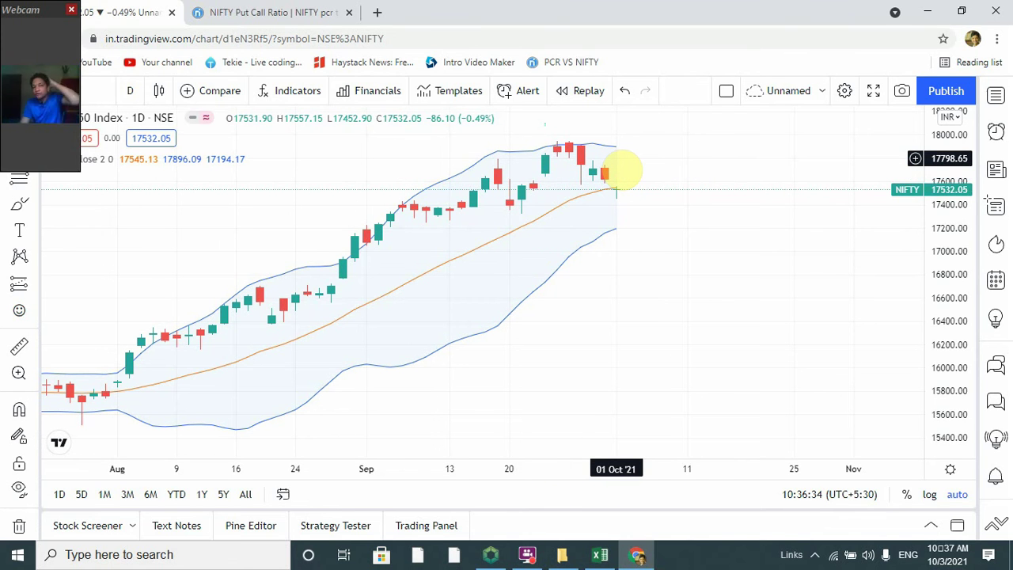
# Switch back to Excel, merge and center D7:D8 beside the Bollinger Band row and enter Neutral.
pyautogui.hotkey('alt', 'Tab')
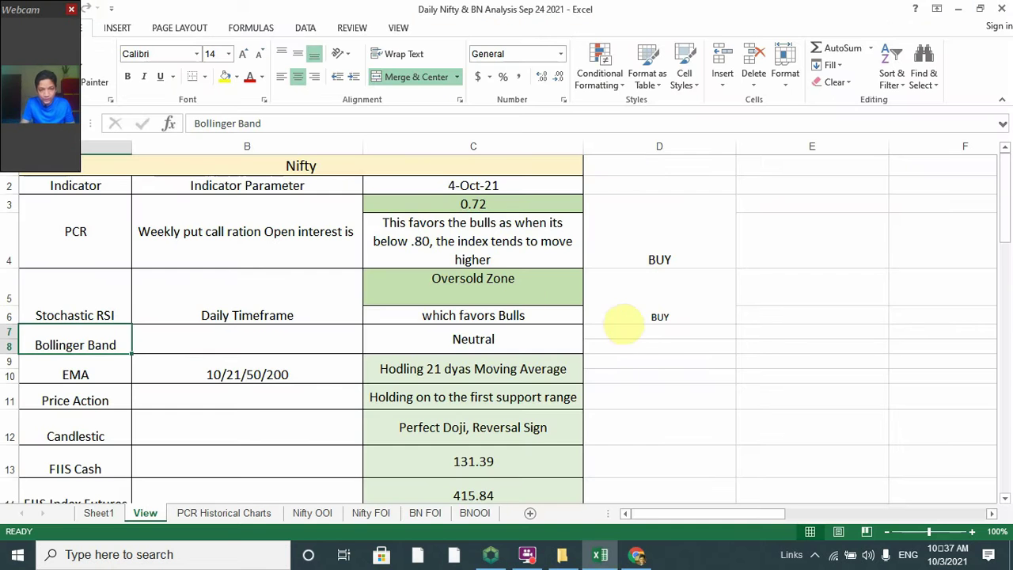
pyautogui.click(631, 334)
pyautogui.moveTo(631, 333); pyautogui.dragTo(631, 346)
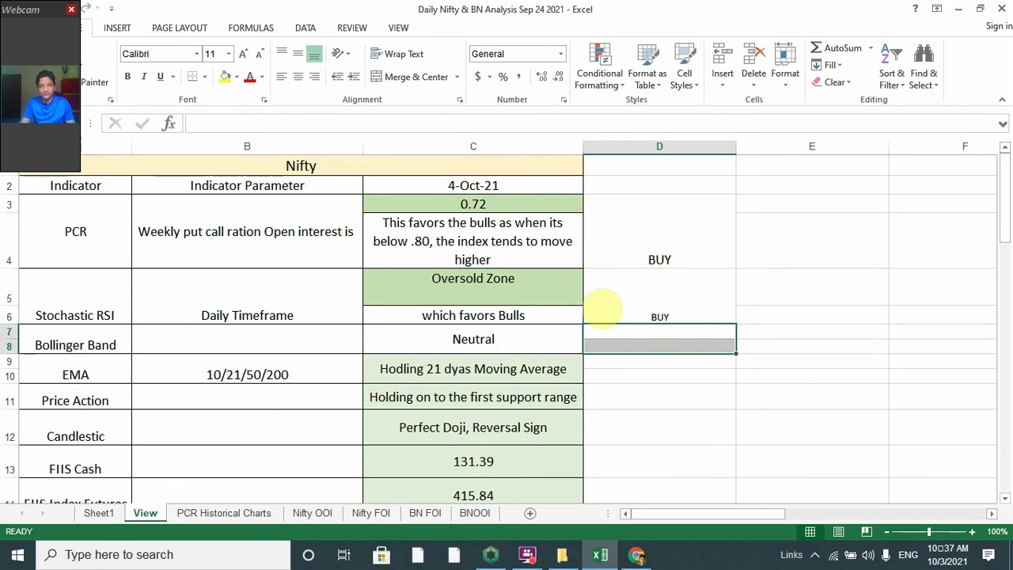
pyautogui.click(417, 77)
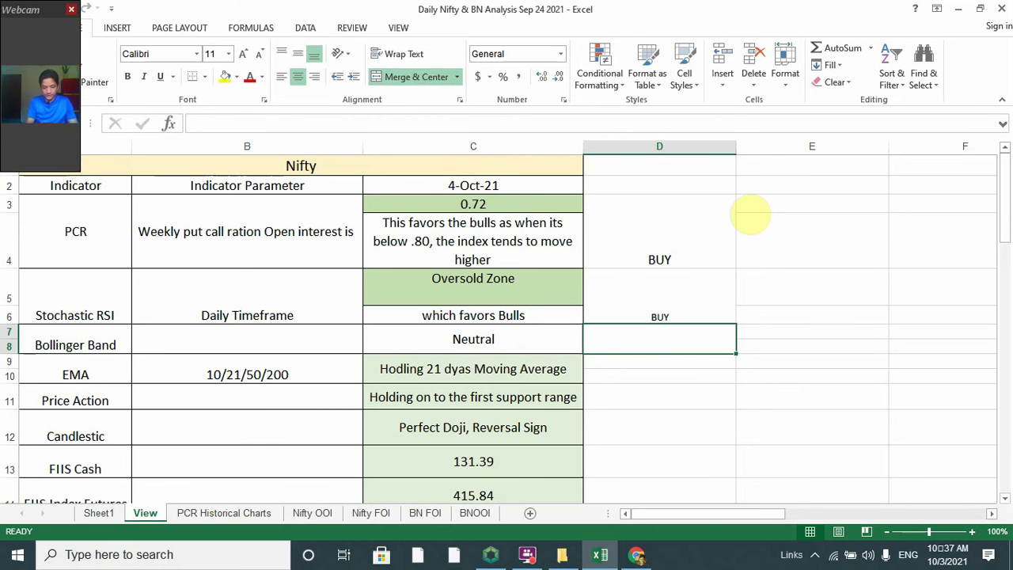
pyautogui.write('Neutral')
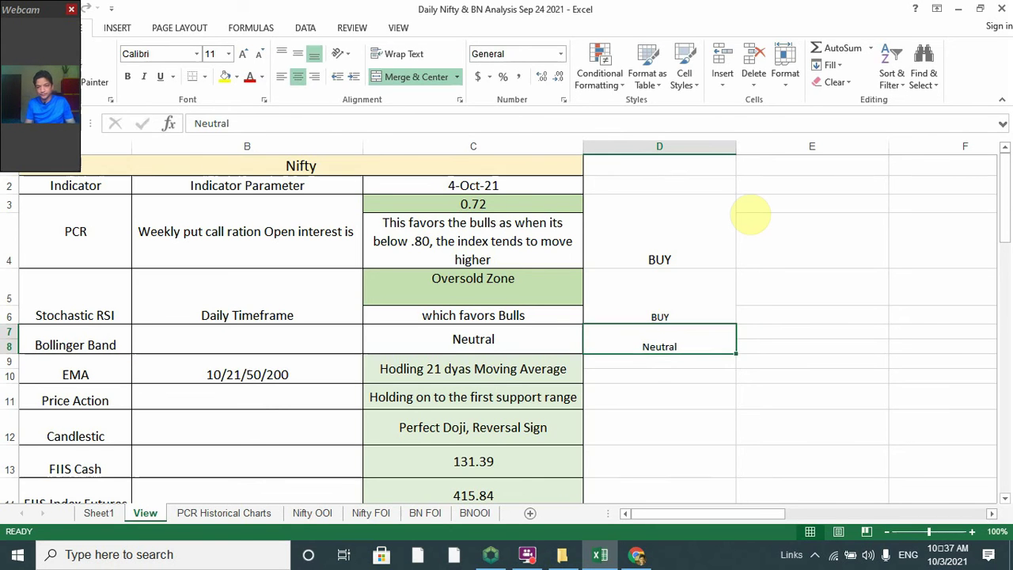
# Apply the table's bordered, centered cell formatting to the entries in D5:D8, then move on to the EMA indicator.
pyautogui.click(732, 218)
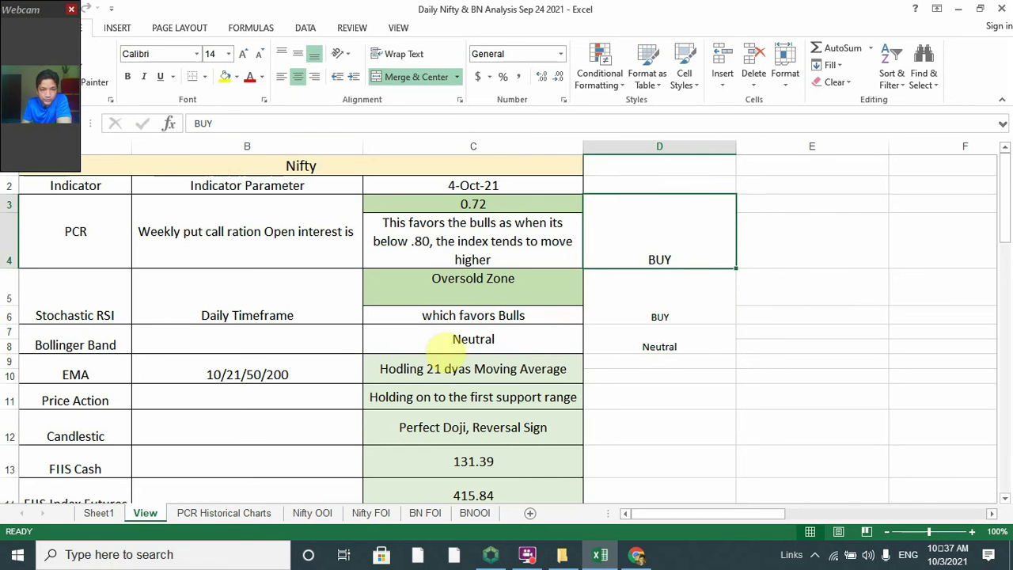
pyautogui.moveTo(659, 287); pyautogui.dragTo(660, 340)
pyautogui.click(640, 360)
pyautogui.press('Down')
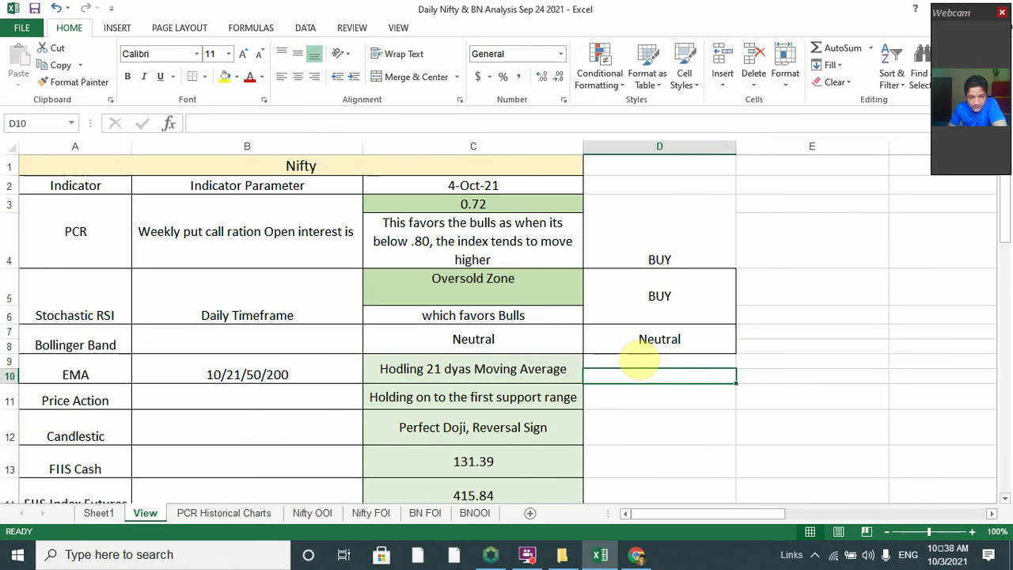
pyautogui.press('Left')
pyautogui.press('Left')
pyautogui.press('Left')
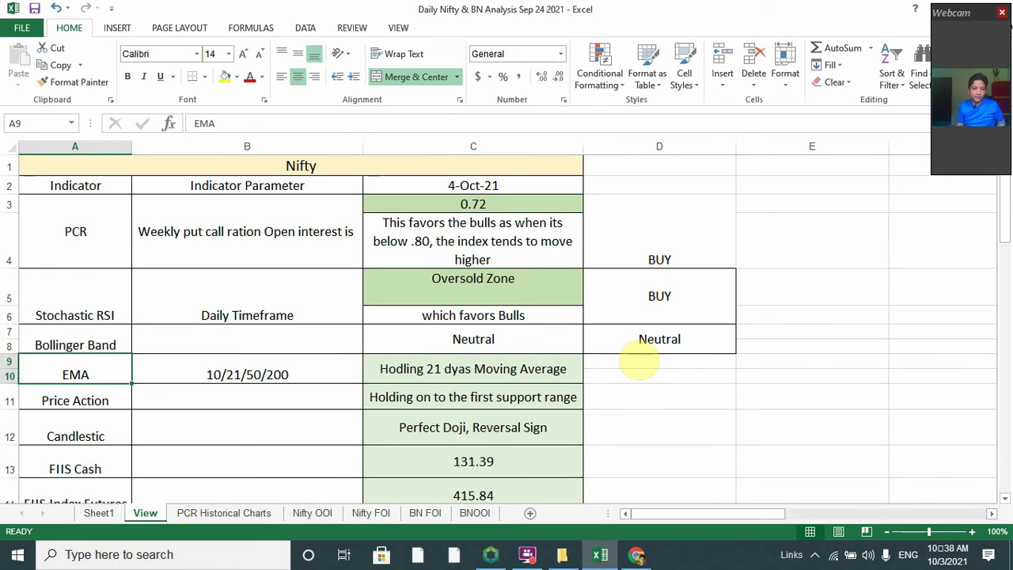
# Switch to the TradingView chart in Chrome and remove the Bollinger Bands indicator.
pyautogui.hotkey('alt', 'Tab')
pyautogui.moveTo(210, 159)
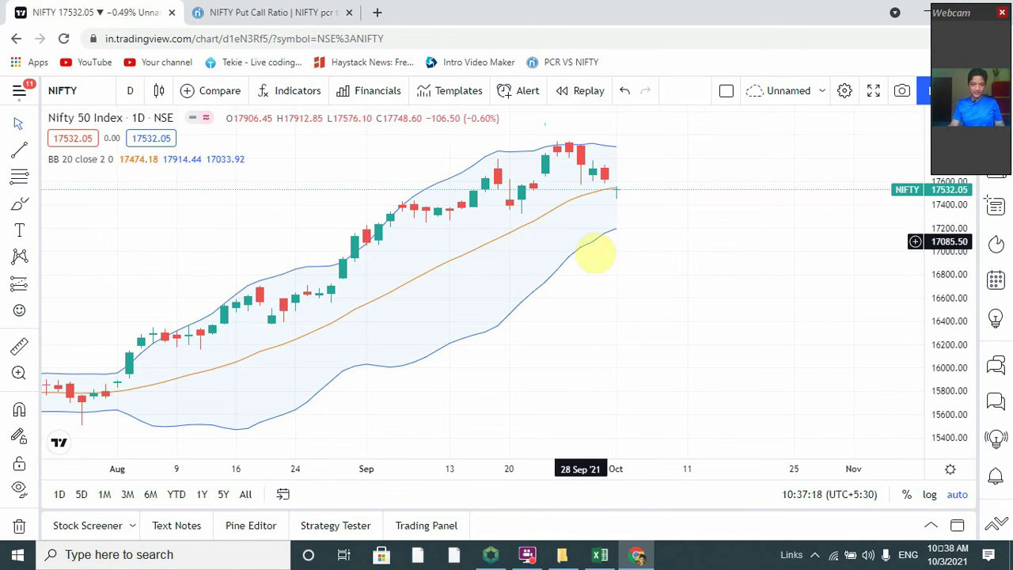
pyautogui.moveTo(188, 173)
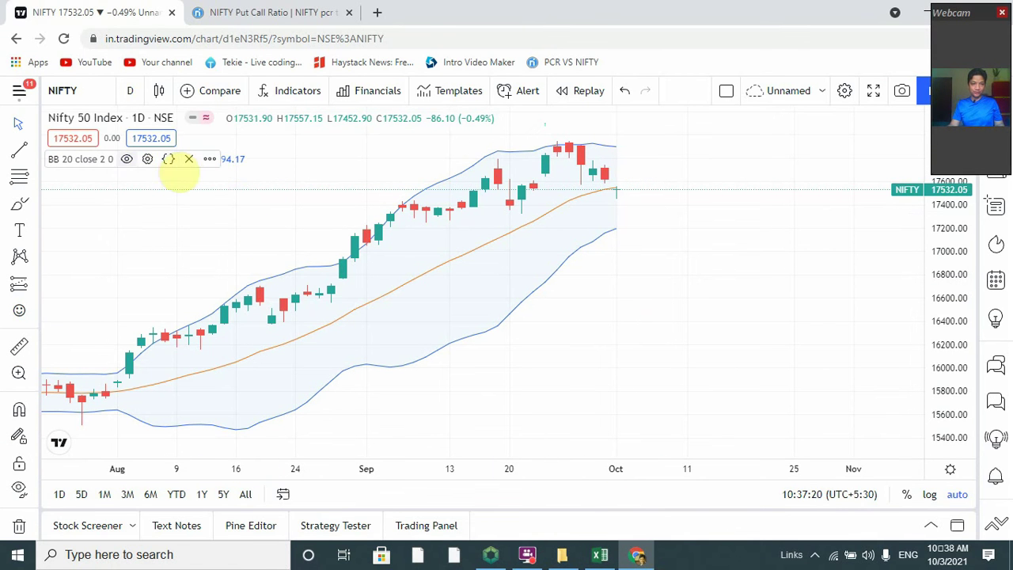
# Try adding the built-in Moving Average Exponential indicator to the NIFTY chart.
pyautogui.click(276, 92)
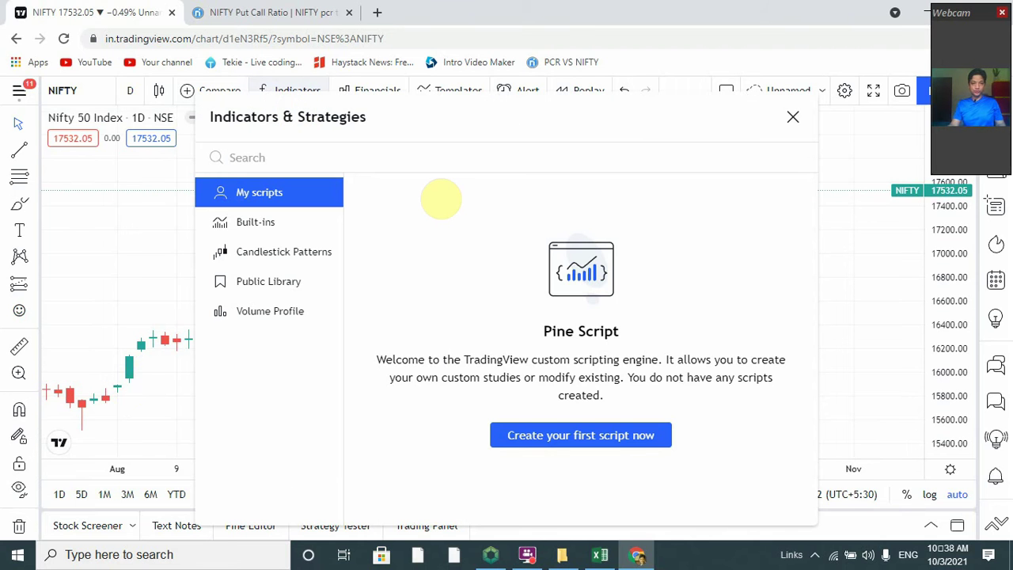
pyautogui.write('EMA')
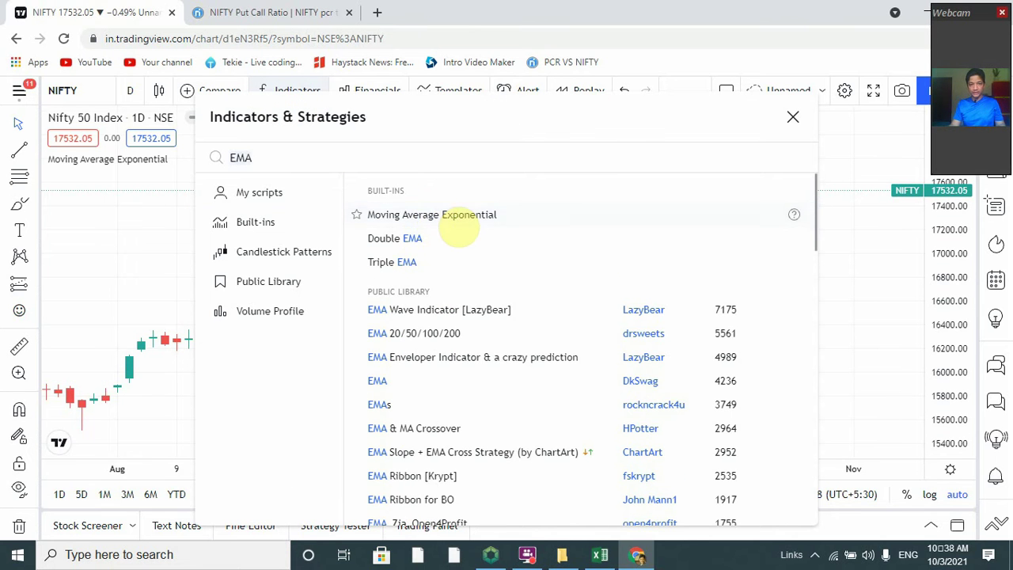
pyautogui.click(463, 222)
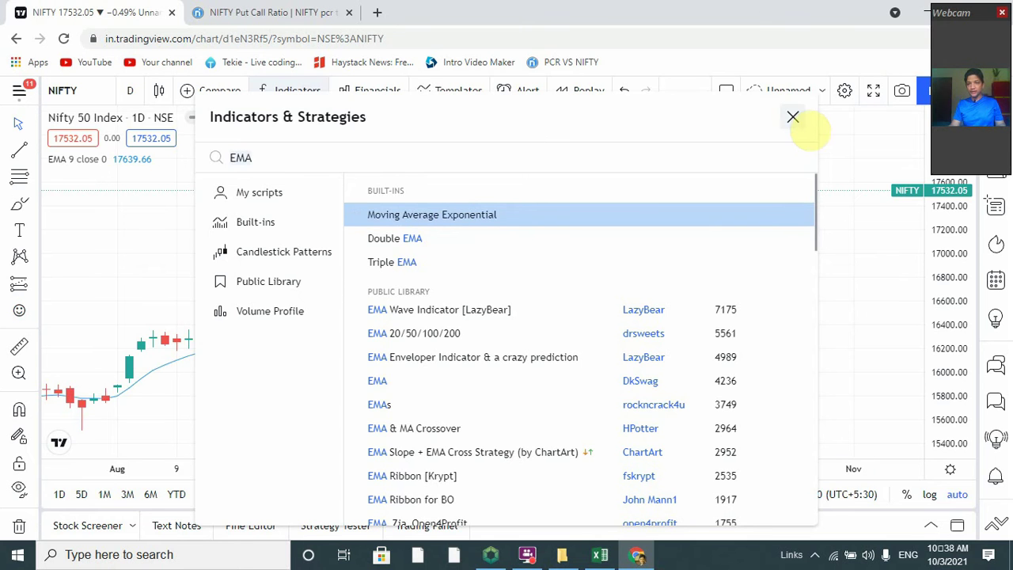
pyautogui.click(792, 118)
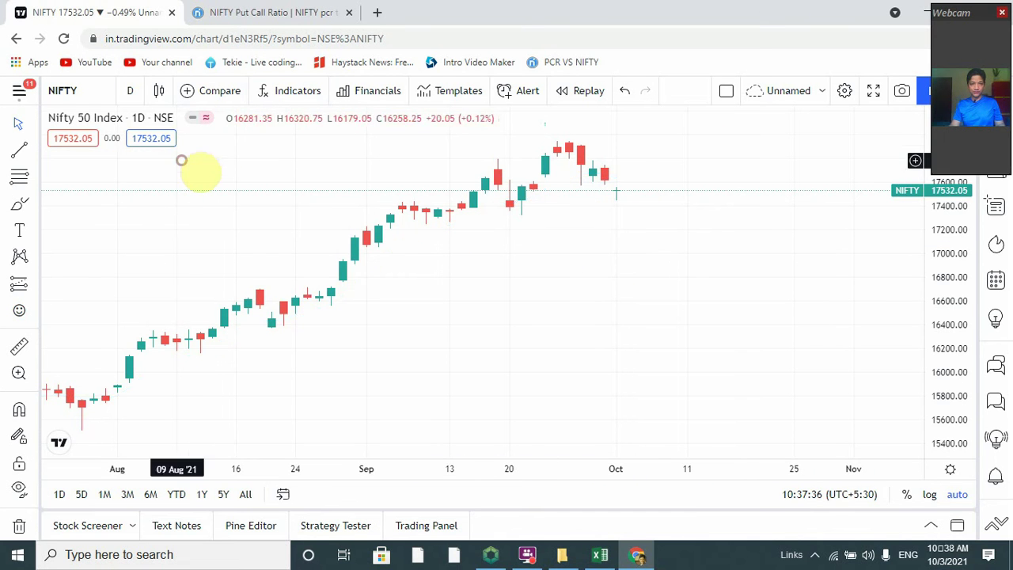
# Add the public-library EMA 20/50/100/200 indicator to the daily NIFTY chart.
pyautogui.click(294, 90)
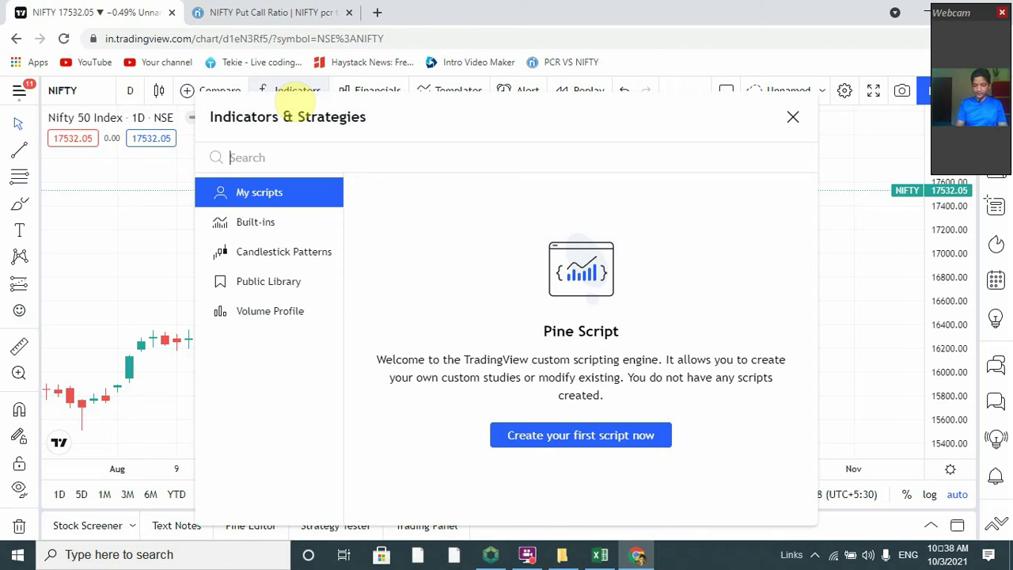
pyautogui.write('EMA')
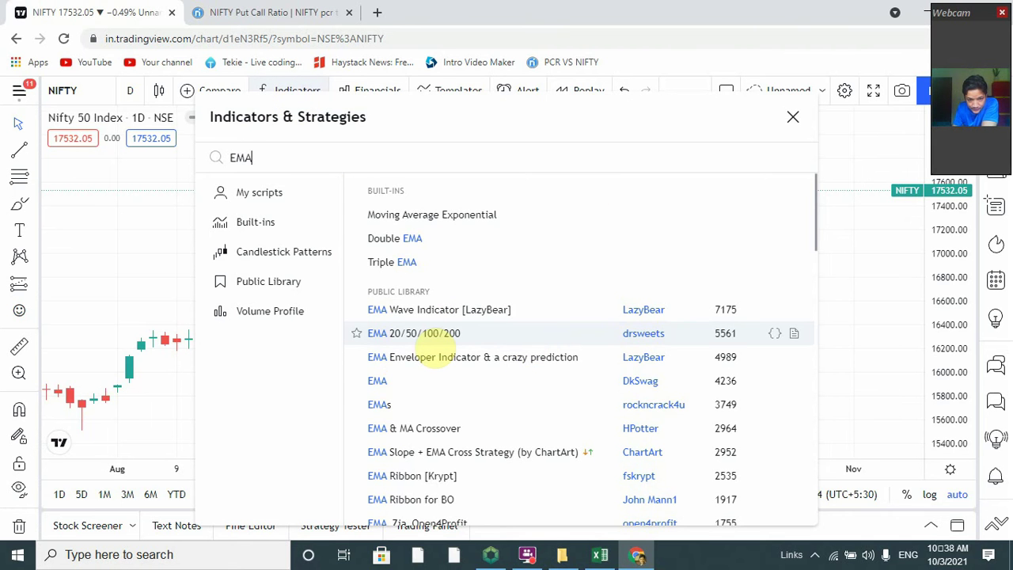
pyautogui.click(428, 334)
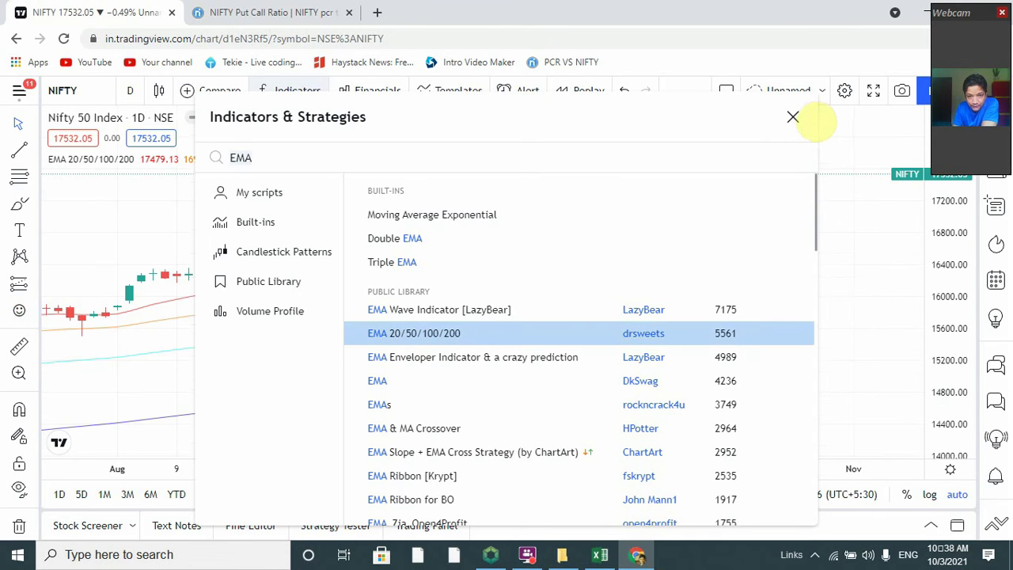
pyautogui.click(792, 117)
# Examine recent NIFTY candles against the 20, 50, 100 and 200 EMA lines and their values.
pyautogui.scroll(-2, 570, 283)
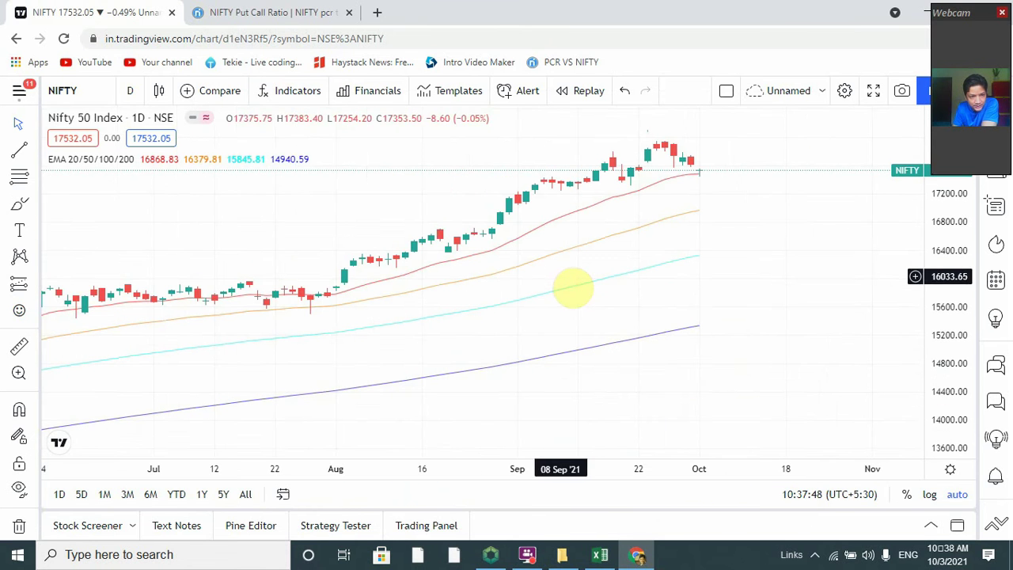
pyautogui.scroll(-1, 488, 312)
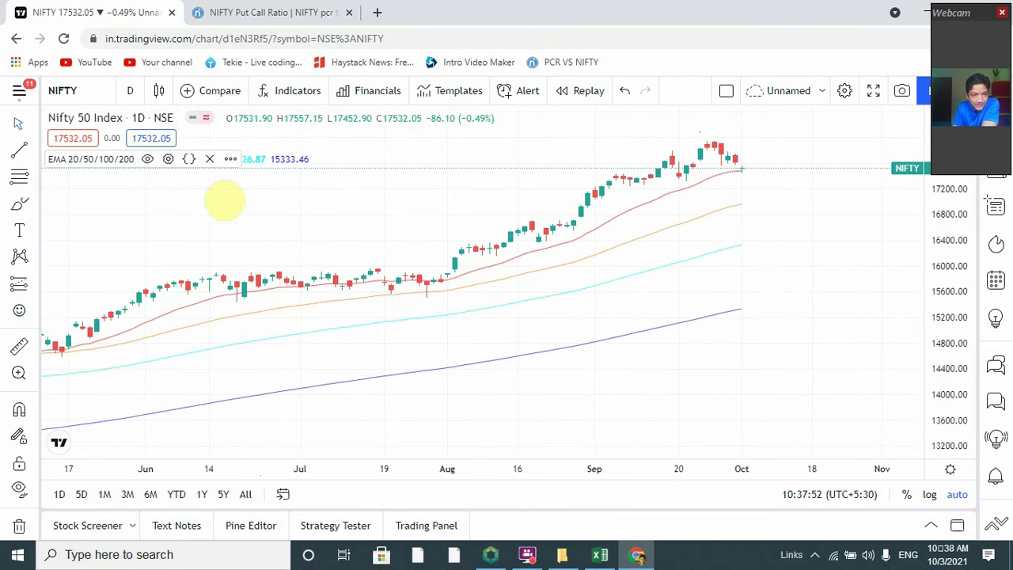
pyautogui.moveTo(72, 181)
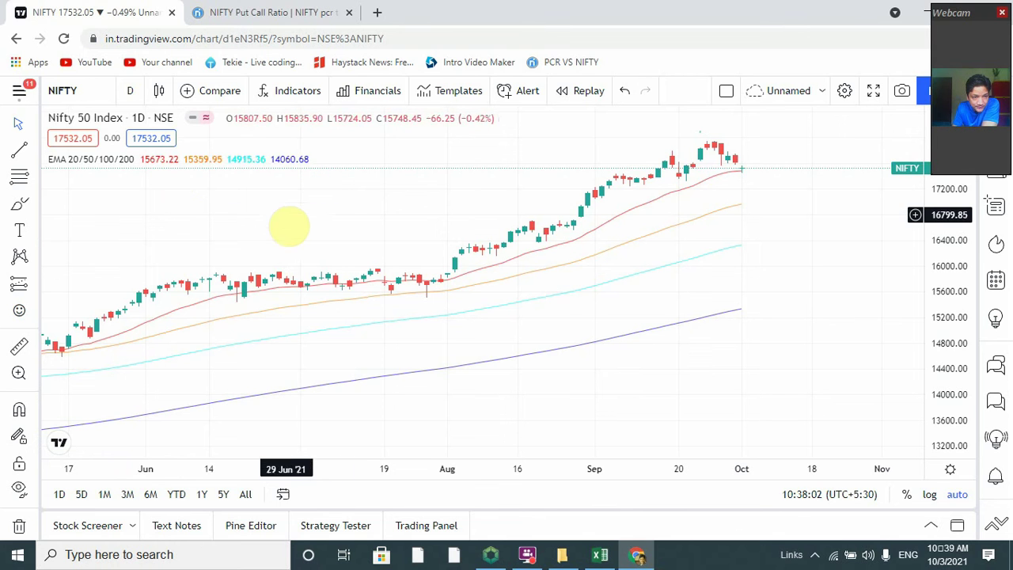
pyautogui.moveTo(184, 179)
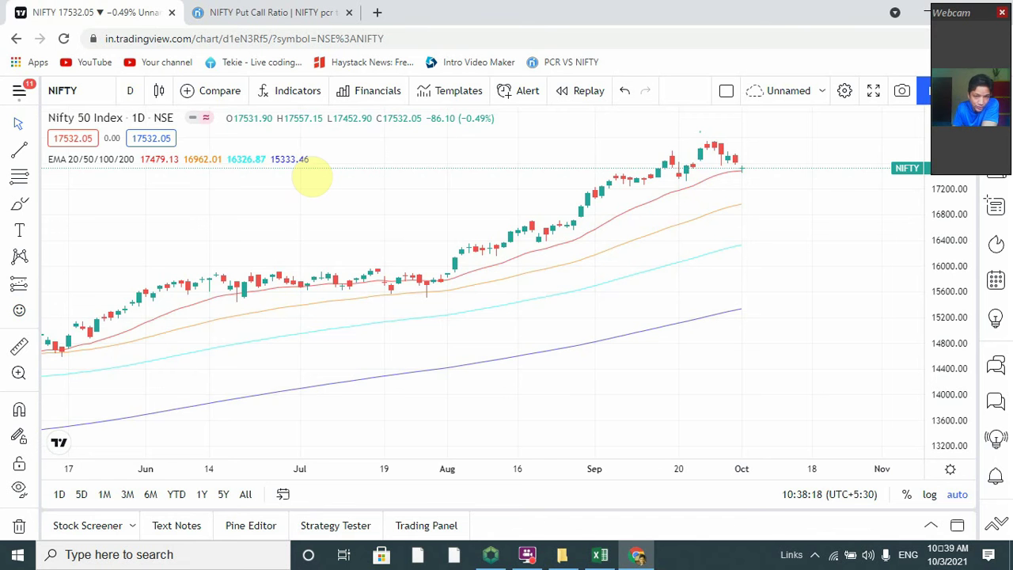
pyautogui.scroll(2, 621, 270)
pyautogui.scroll(-3, 610, 285)
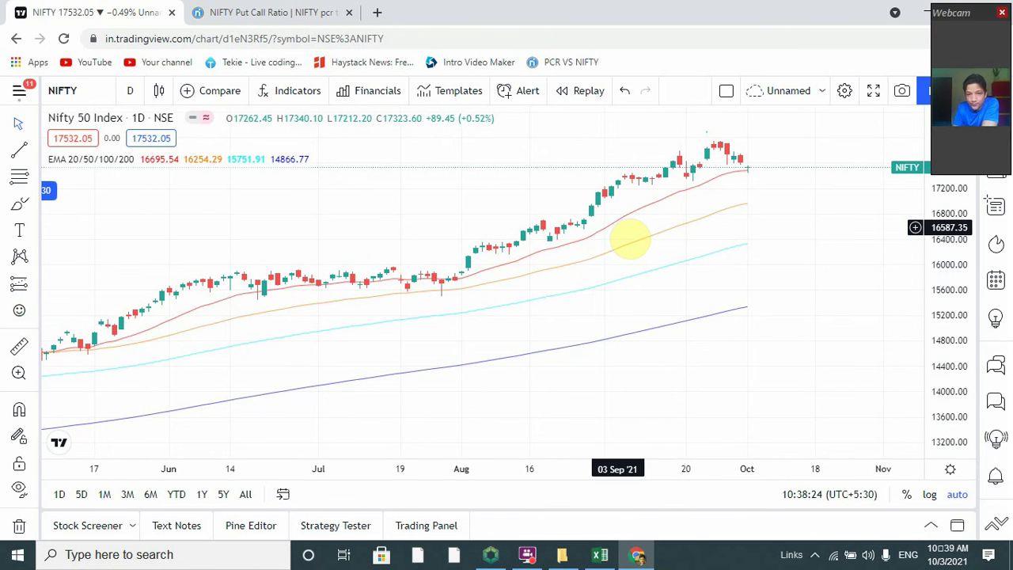
pyautogui.scroll(1, 627, 235)
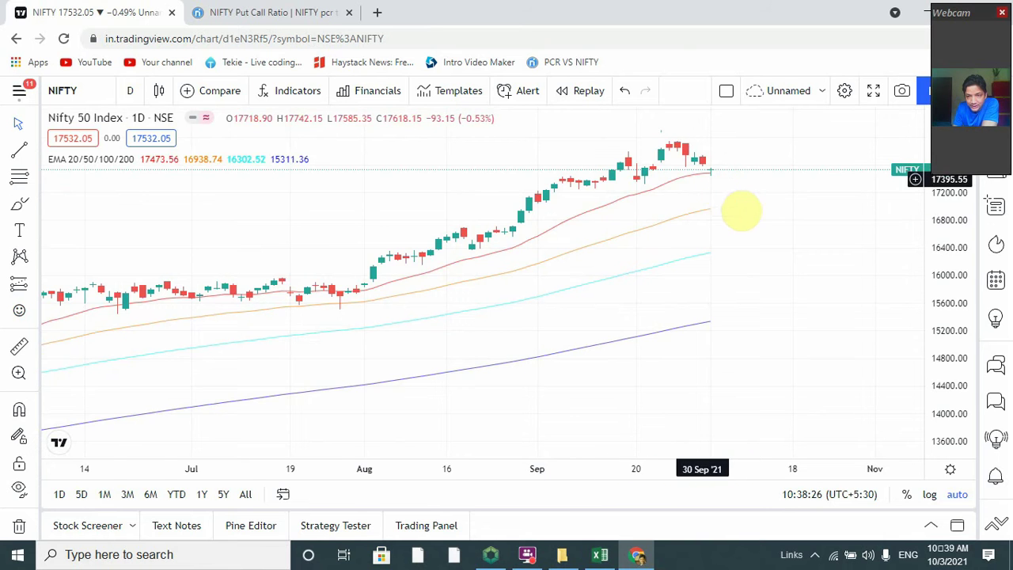
pyautogui.scroll(1, 720, 202)
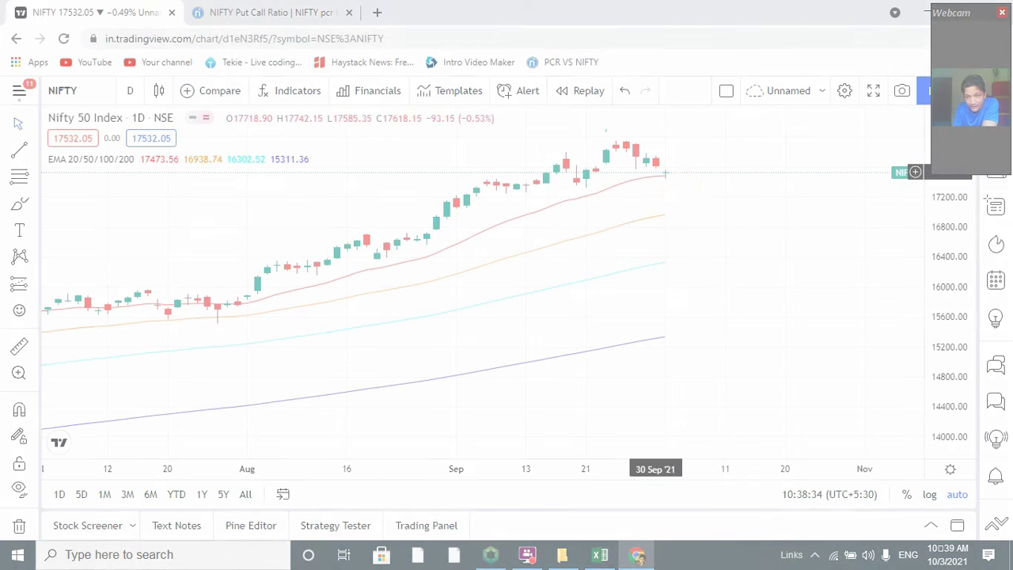
pyautogui.scroll(2, 657, 182)
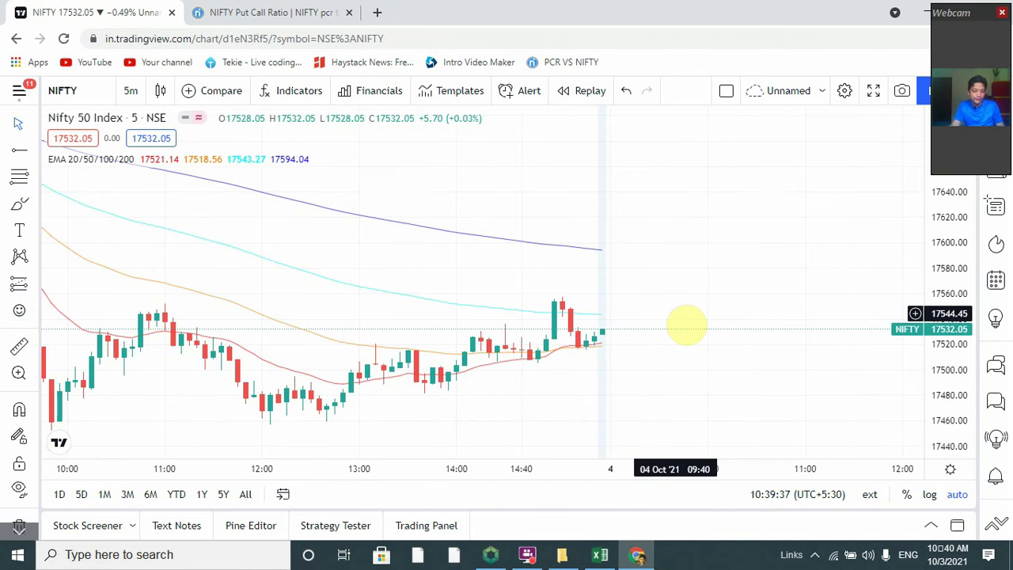
# Switch to Excel, merge and center D9:D10 beside the EMA row, and enter BUY.
pyautogui.hotkey('alt', 'Tab')
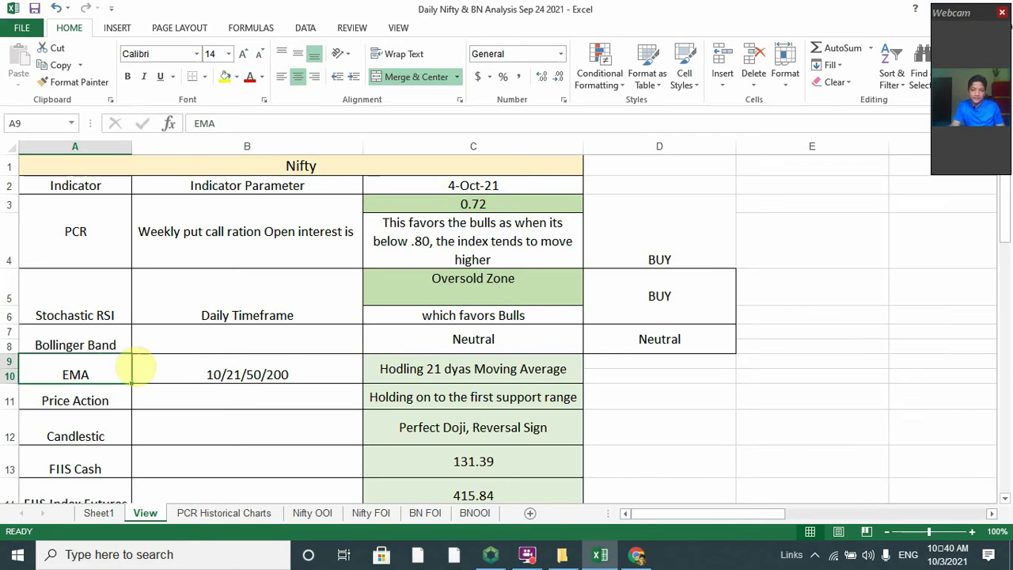
pyautogui.press('Right')
pyautogui.press('Right')
pyautogui.press('Right')
pyautogui.press('Right')
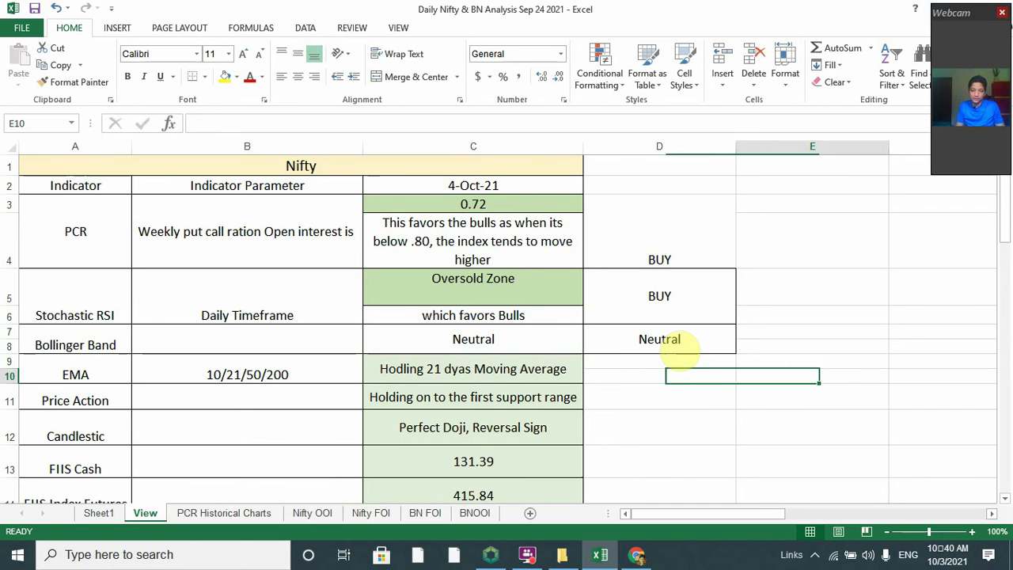
pyautogui.press('Left')
pyautogui.moveTo(675, 358); pyautogui.dragTo(674, 369)
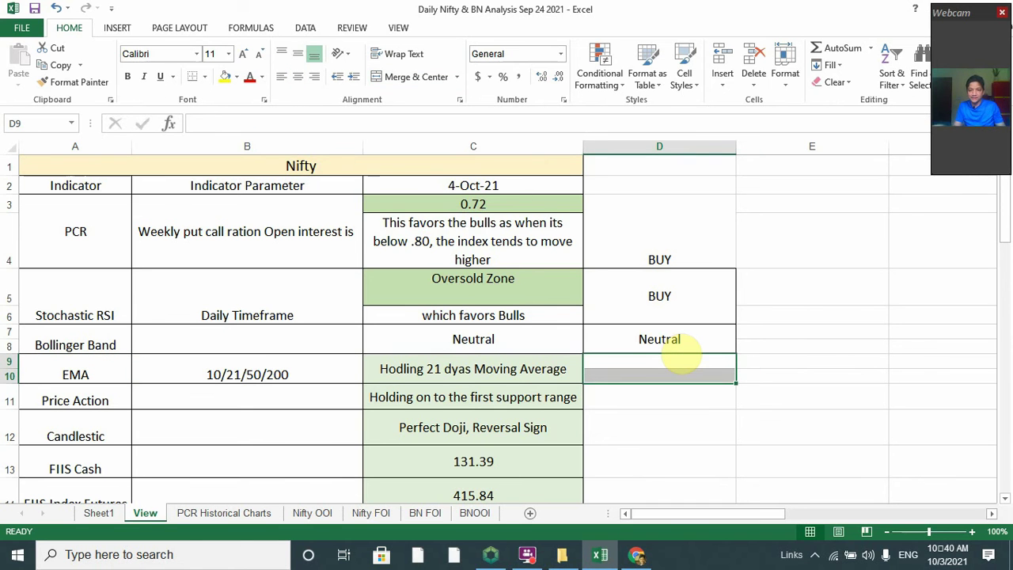
pyautogui.click(420, 76)
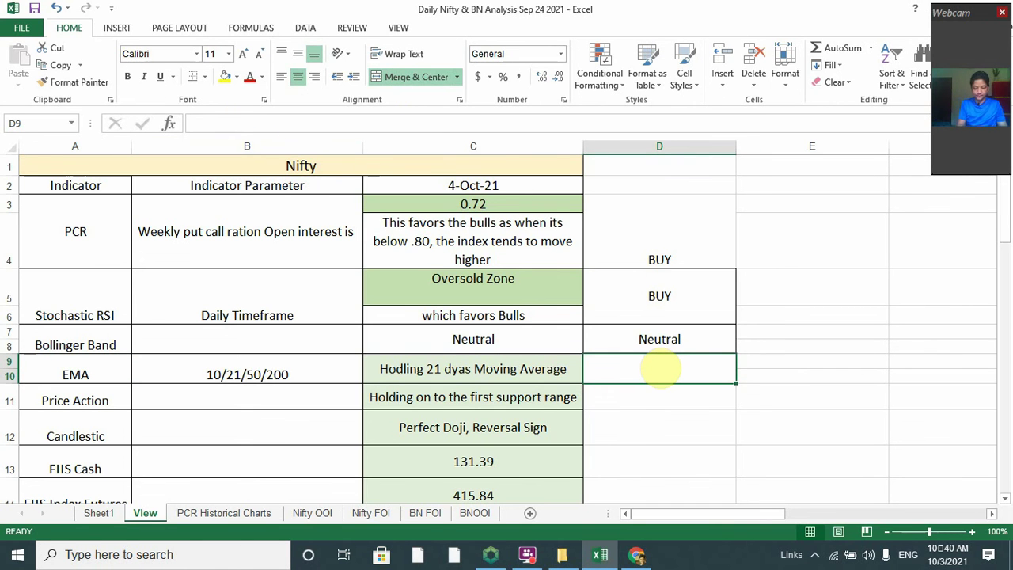
pyautogui.write('BUY')
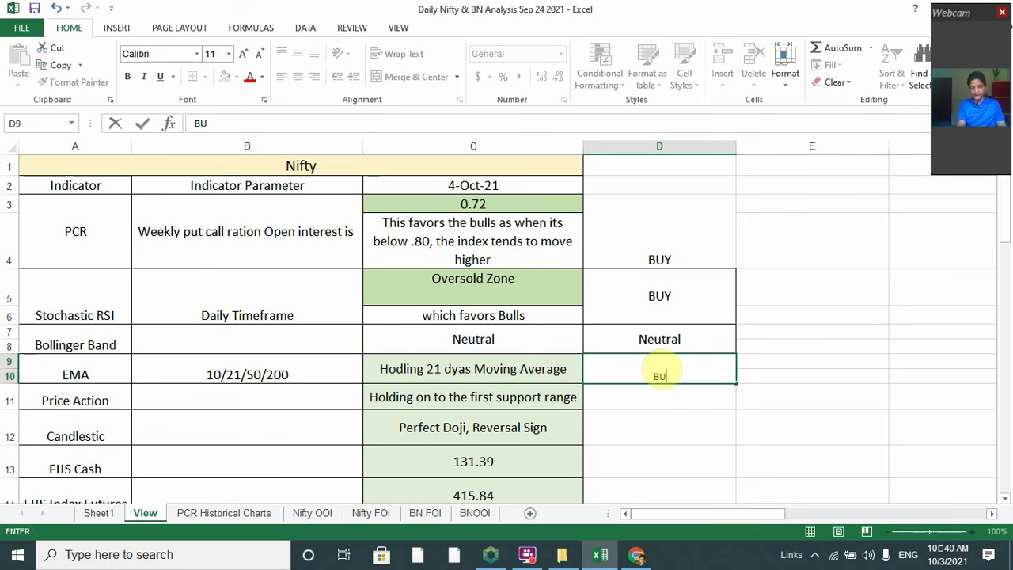
pyautogui.press('Return')
# Copy the Neutral cell's formatting onto the EMA row's BUY cell in column D.
pyautogui.press('Up')
pyautogui.press('Up')
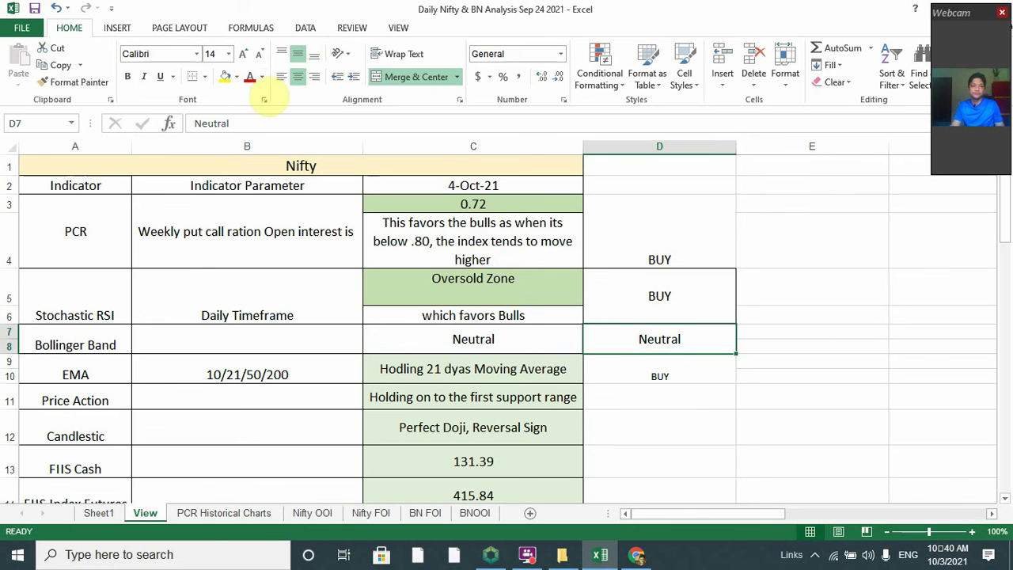
pyautogui.click(43, 82)
pyautogui.click(656, 369)
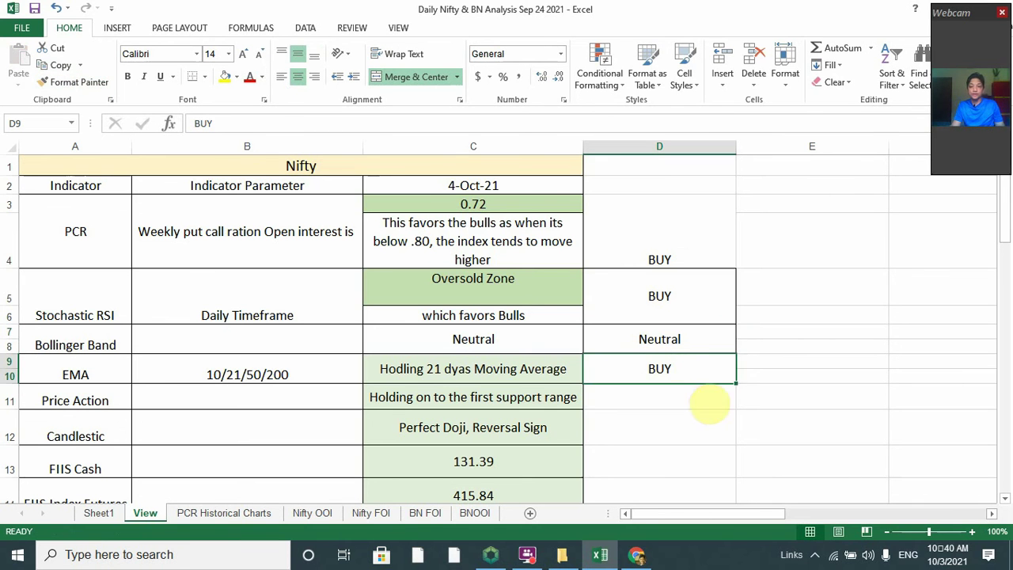
# Fill the column D signal cells from PCR to EMA with green and select the Bollinger Band row's Neutral cell.
pyautogui.click(675, 252)
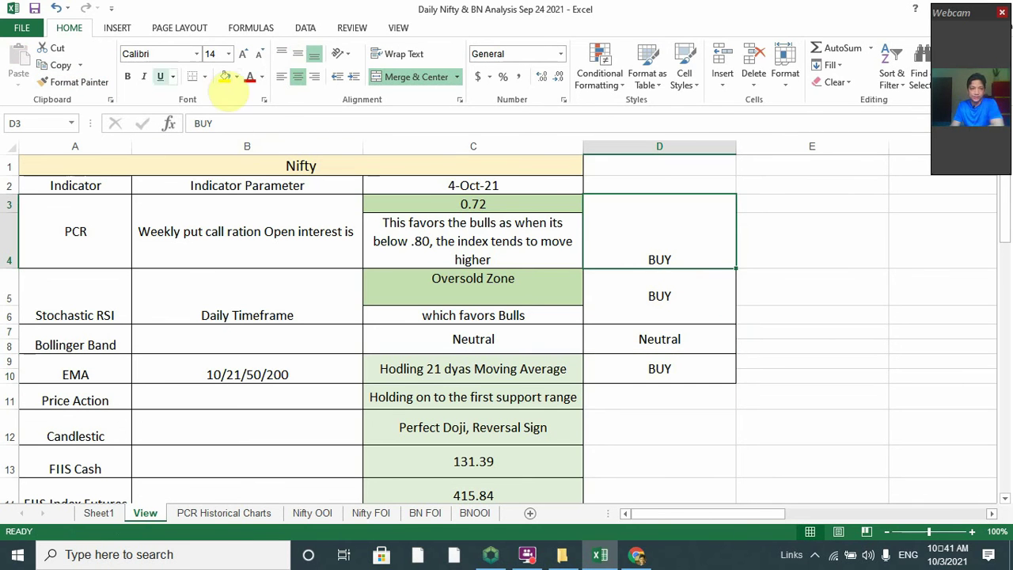
pyautogui.click(238, 77)
pyautogui.click(286, 190)
pyautogui.click(659, 339)
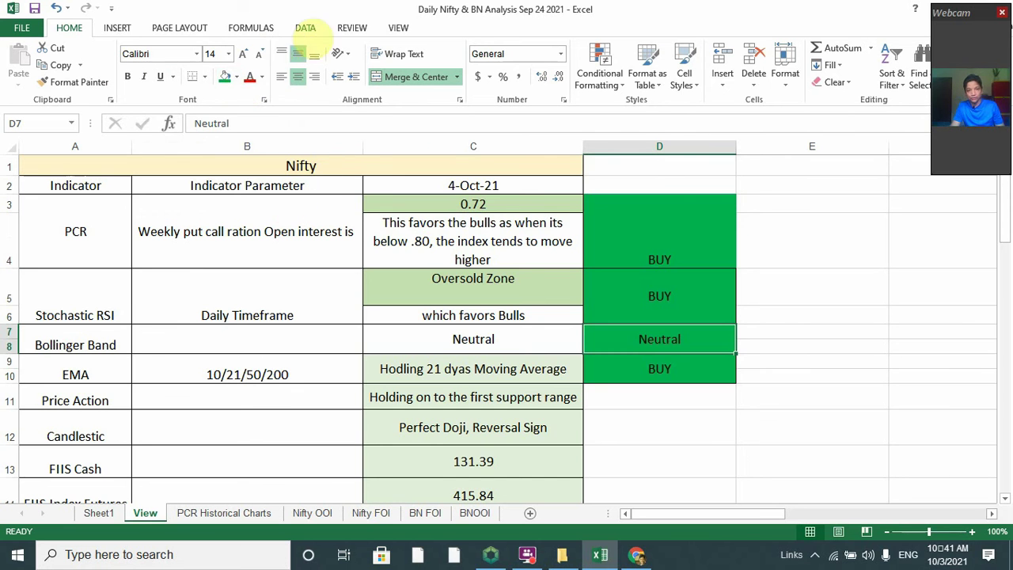
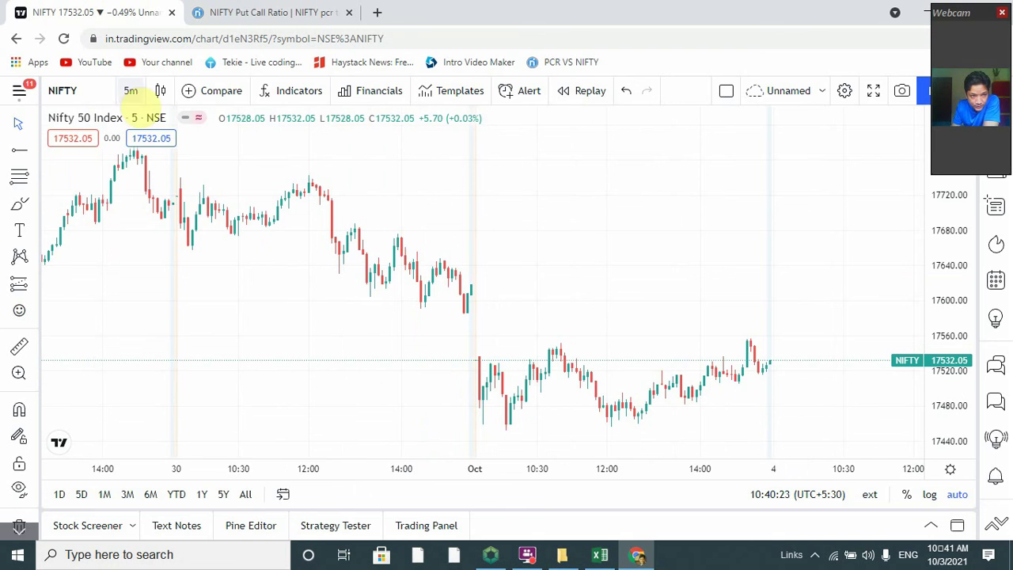
# Set the NIFTY chart's interval to 1 day and bring the August to October candles into view.
pyautogui.click(132, 90)
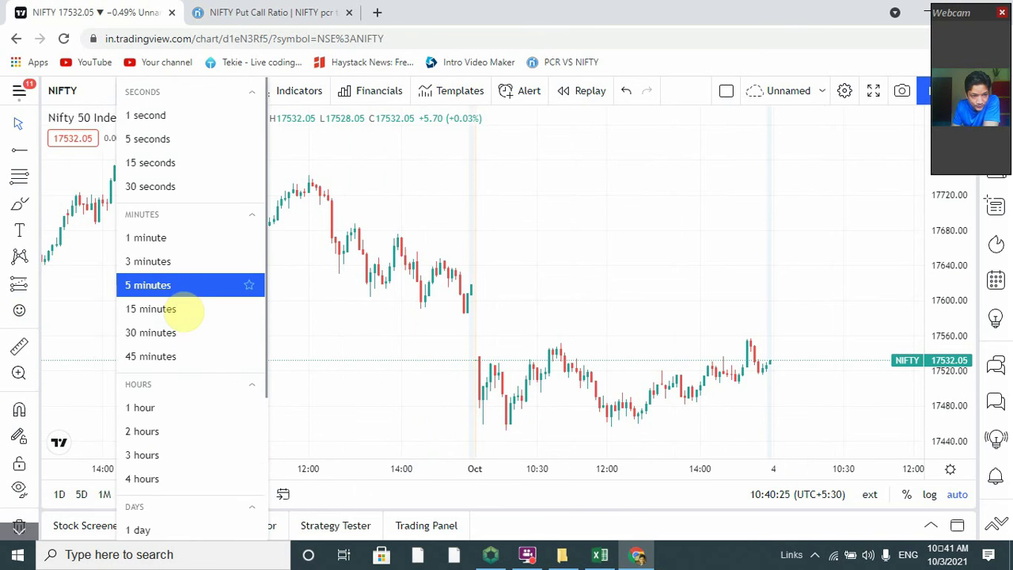
pyautogui.scroll(-3, 190, 332)
pyautogui.click(141, 383)
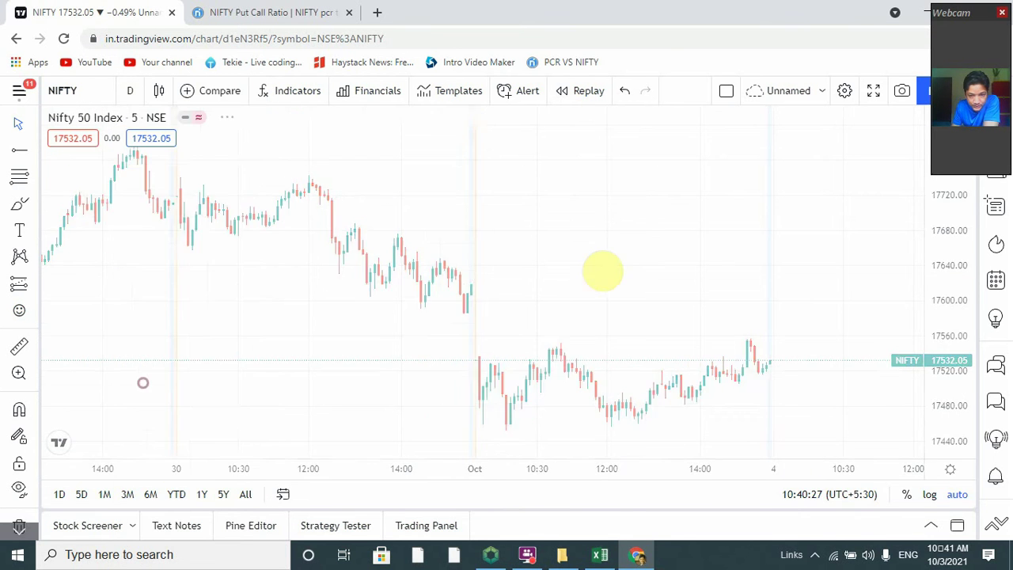
pyautogui.scroll(5, 601, 277)
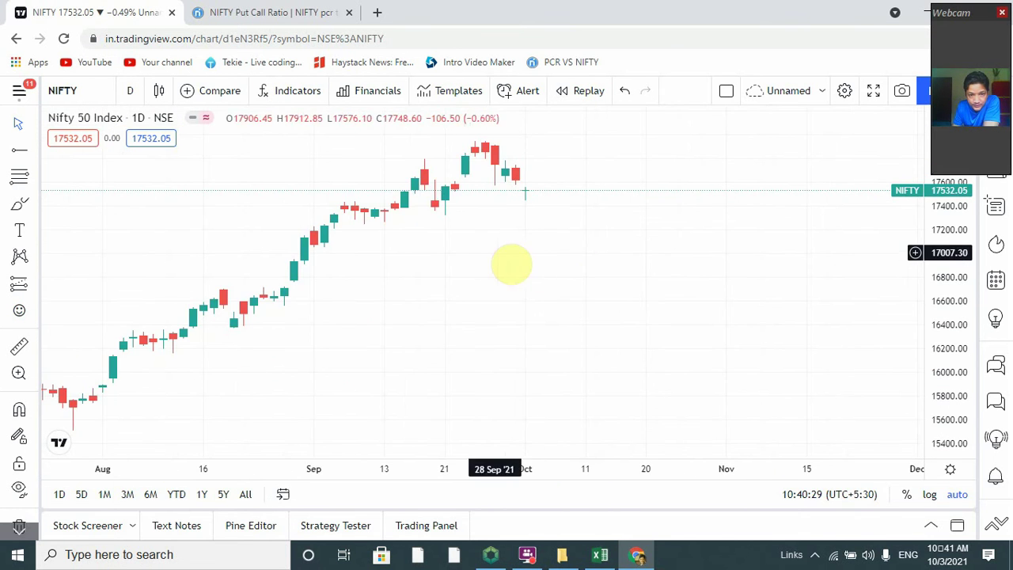
pyautogui.moveTo(511, 264); pyautogui.dragTo(615, 281)
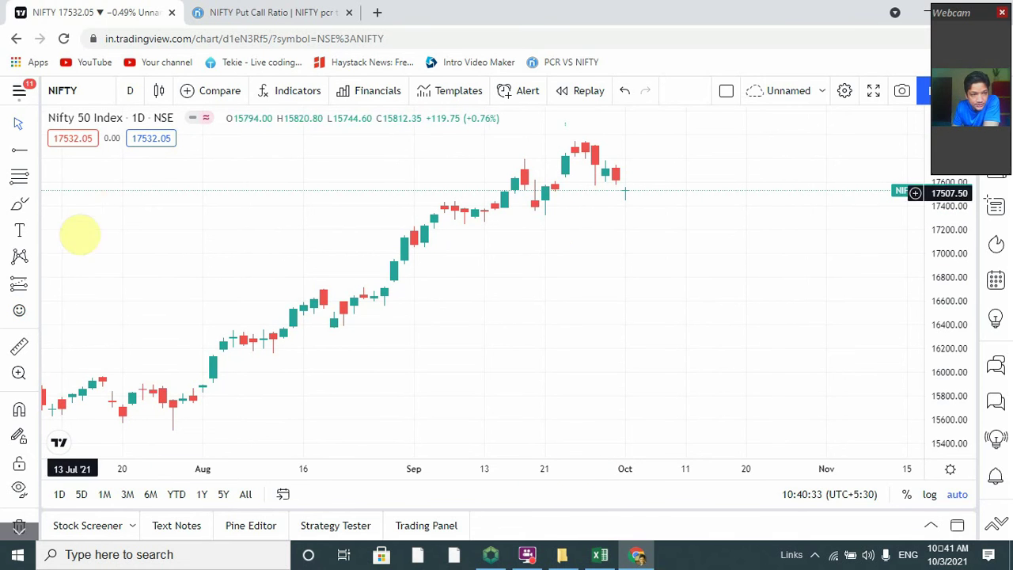
# Mark the September support zone with a Price Range band from 01 Sep '21 to 15 Nov '21, about 131 points tall.
pyautogui.click(33, 283)
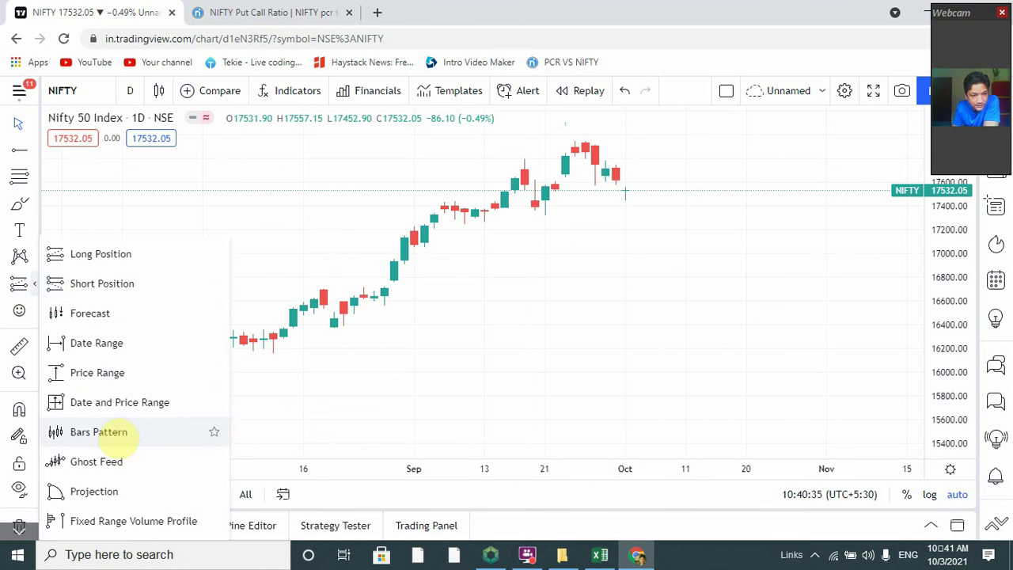
pyautogui.click(97, 370)
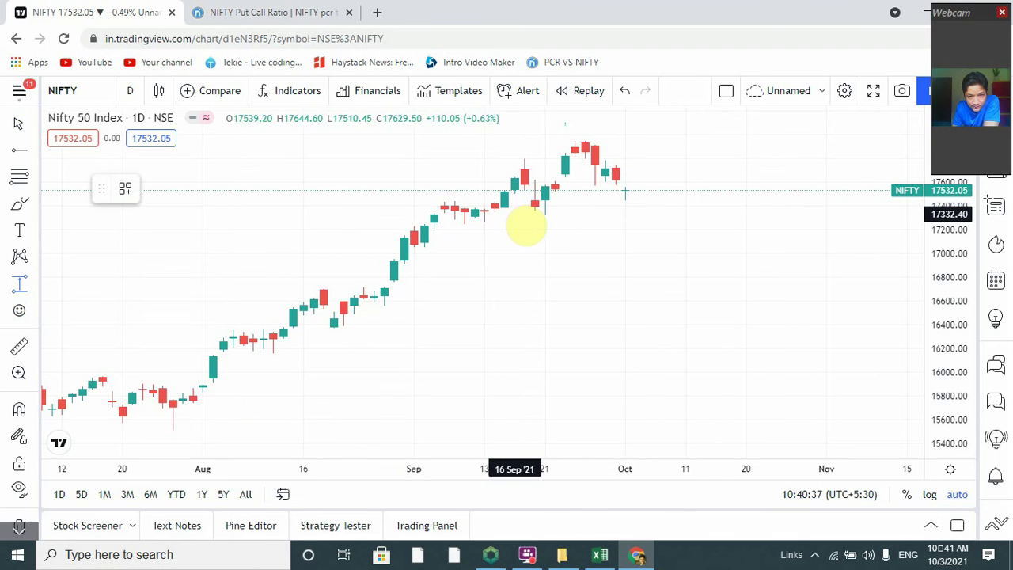
pyautogui.click(413, 207)
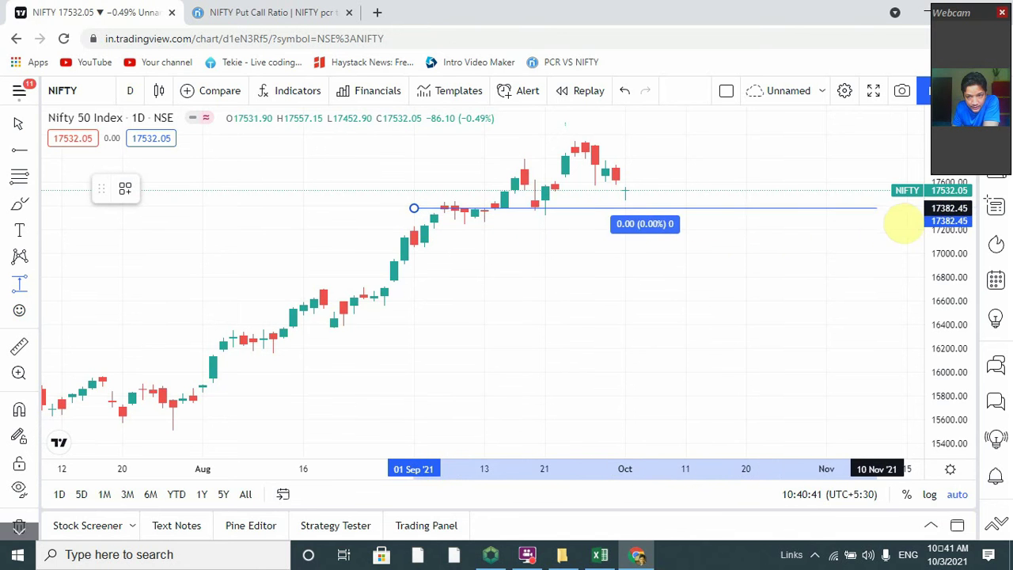
pyautogui.click(903, 216)
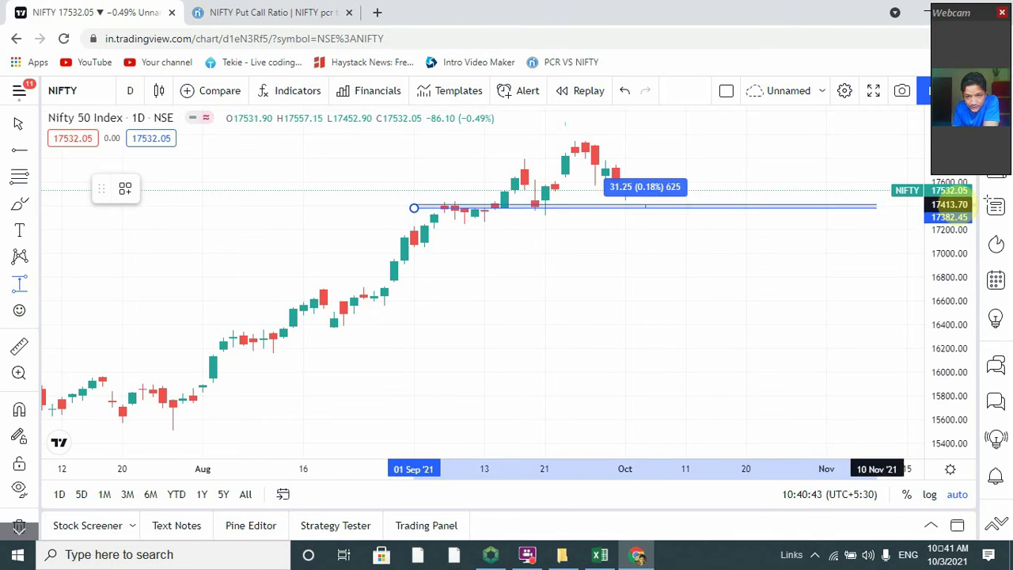
pyautogui.rightClick(908, 219)
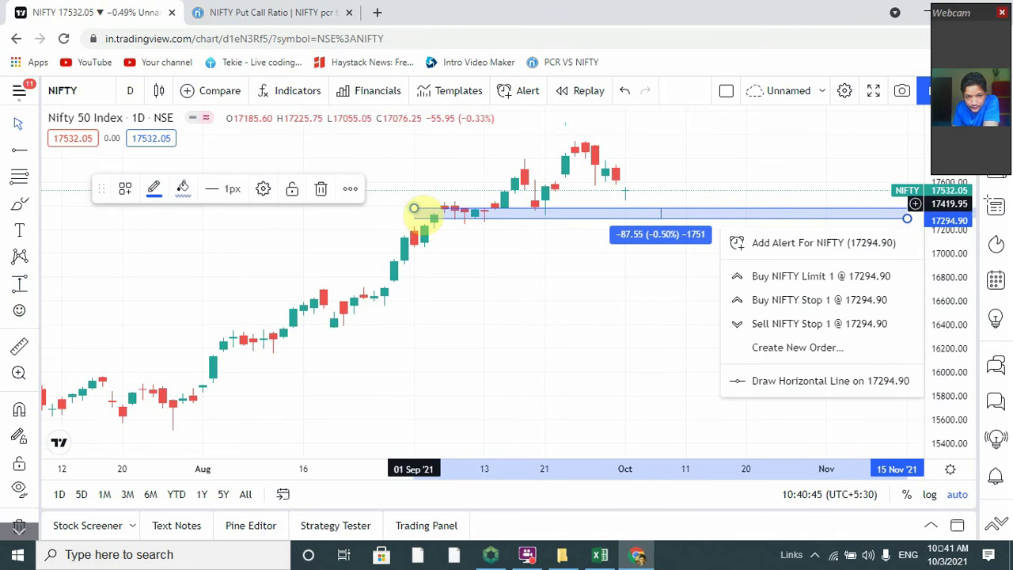
pyautogui.moveTo(414, 208)
pyautogui.mouseDown()
pyautogui.moveTo(414, 200)
pyautogui.moveTo(426, 218)
pyautogui.moveTo(428, 209)
pyautogui.mouseUp()
pyautogui.click(737, 175)
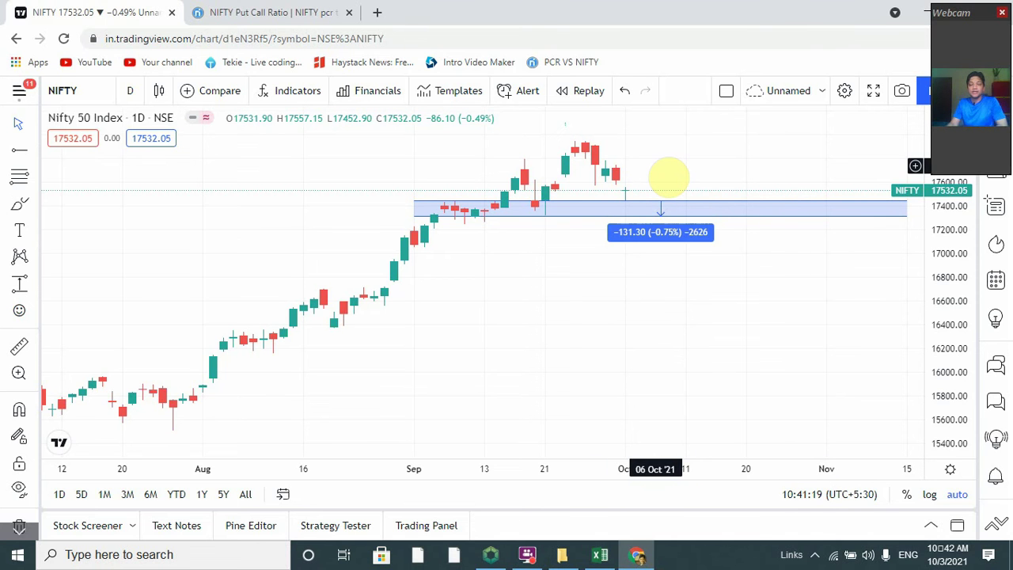
# Switch to Excel and enter BUY in D11 for the Price Action row.
pyautogui.hotkey('alt', 'Tab')
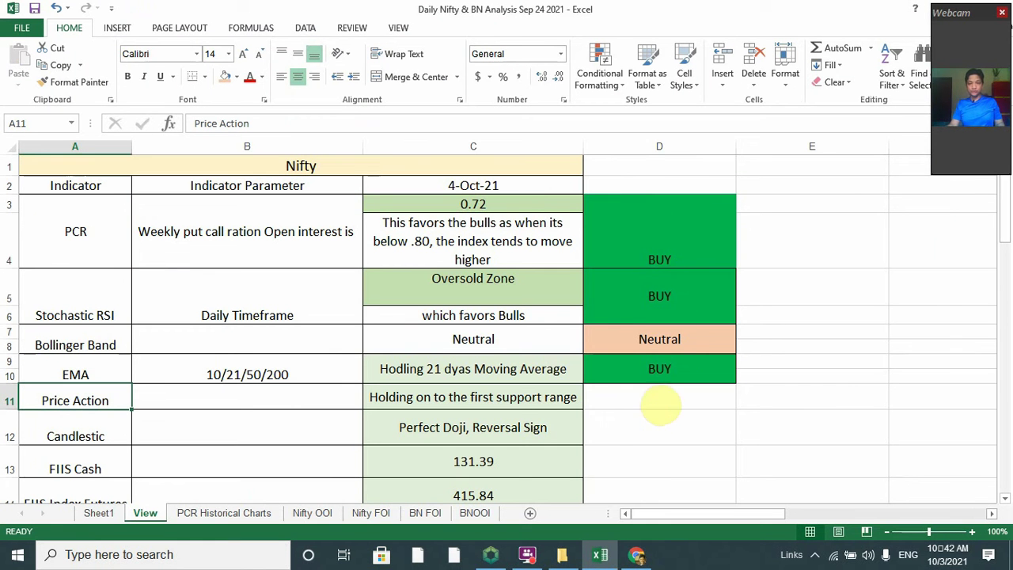
pyautogui.click(661, 404)
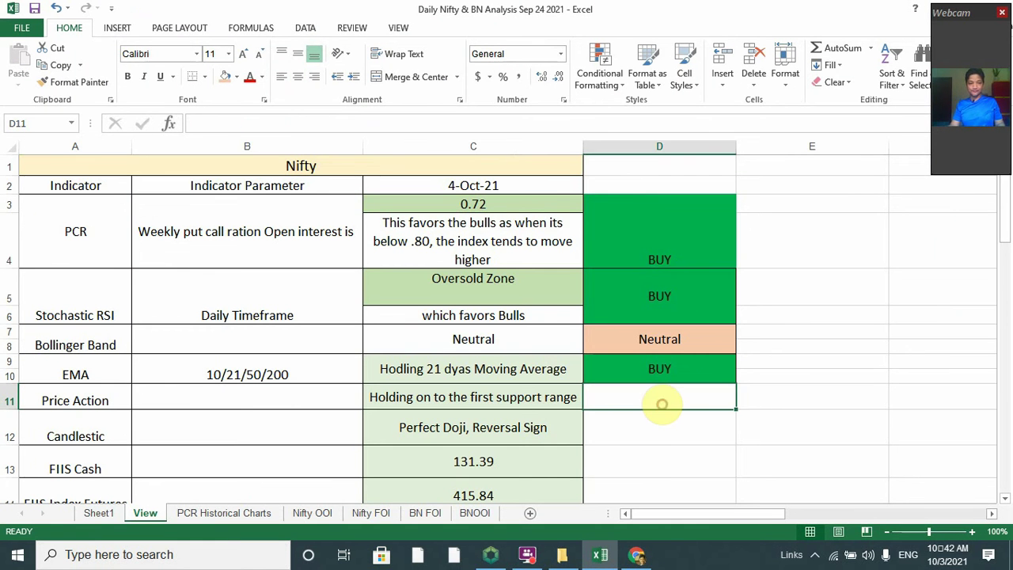
pyautogui.write('BUY')
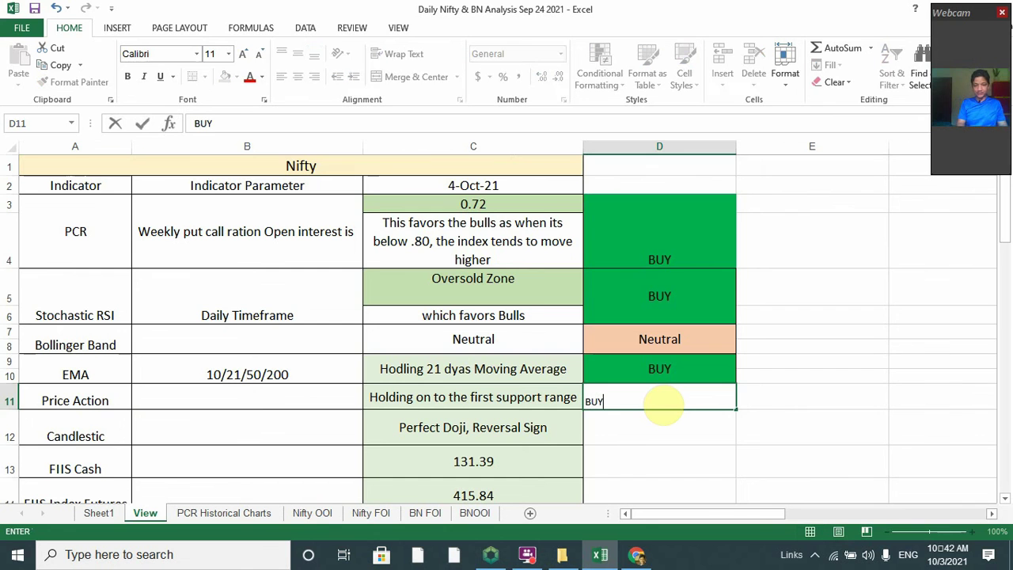
pyautogui.press('Return')
pyautogui.scroll(-1, 661, 372)
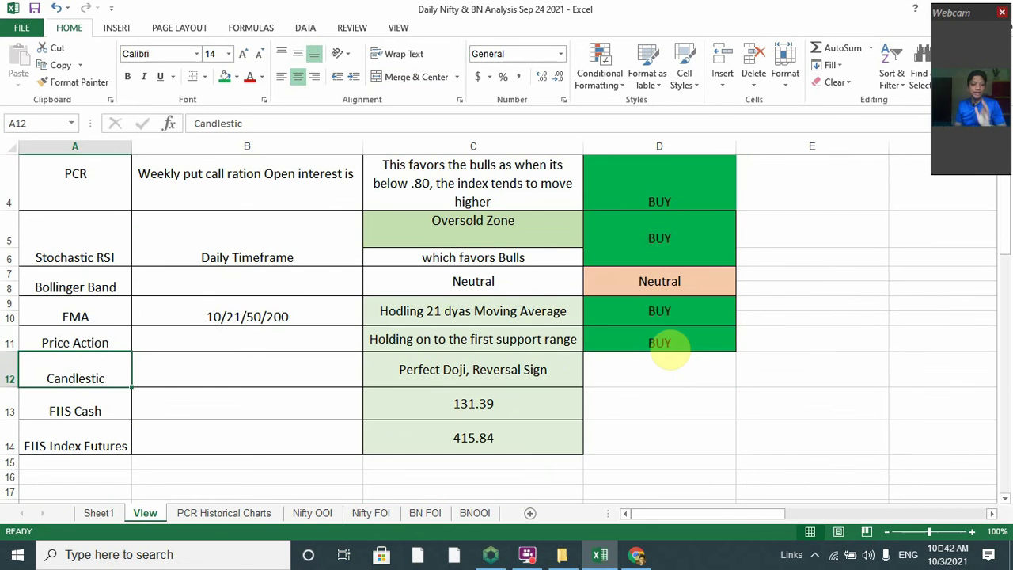
# Switch to the NIFTY chart in Chrome and remove the price range band from the September support zone.
pyautogui.hotkey('alt', 'Tab')
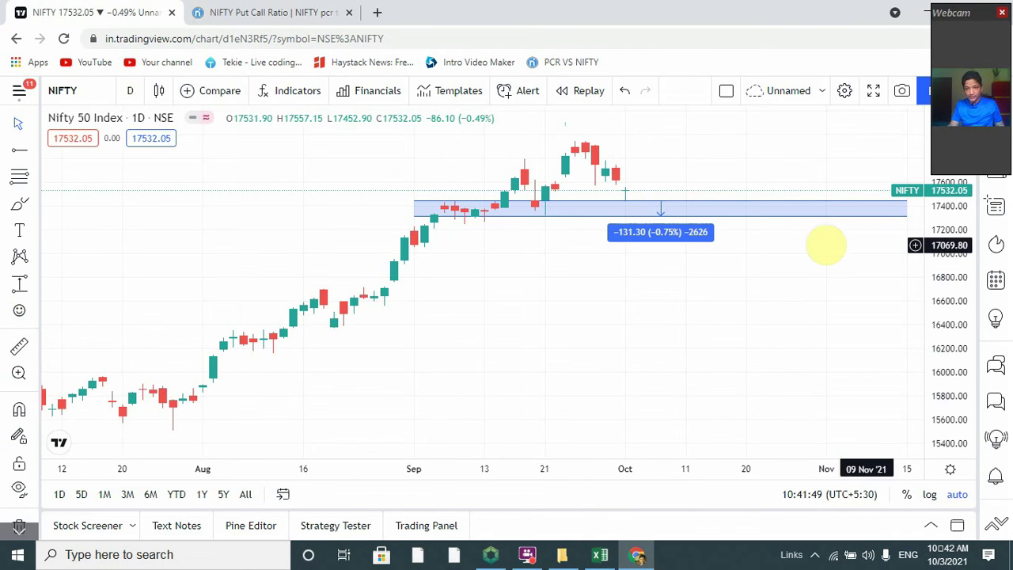
pyautogui.click(746, 215)
pyautogui.scroll(5, 459, 248)
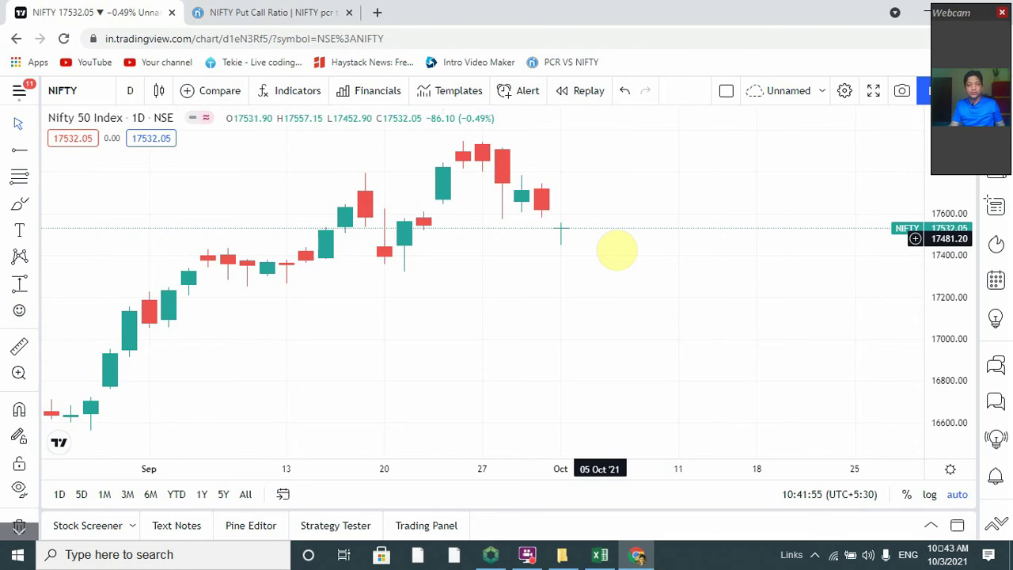
# Switch to Excel and enter BUY in D12 for the Candlestic row.
pyautogui.hotkey('alt', 'Tab')
pyautogui.click(671, 368)
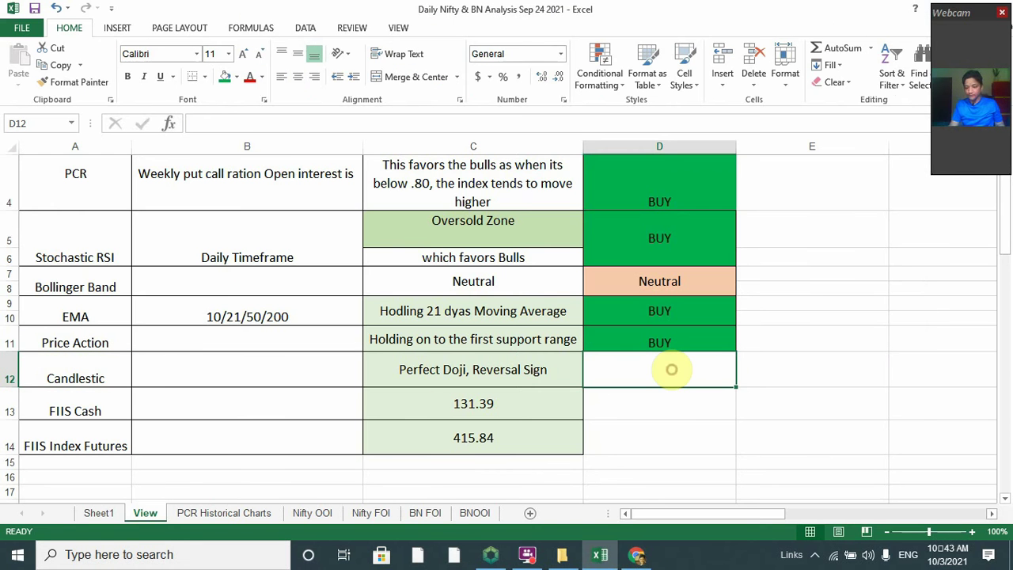
pyautogui.write('BUY')
pyautogui.press('Return')
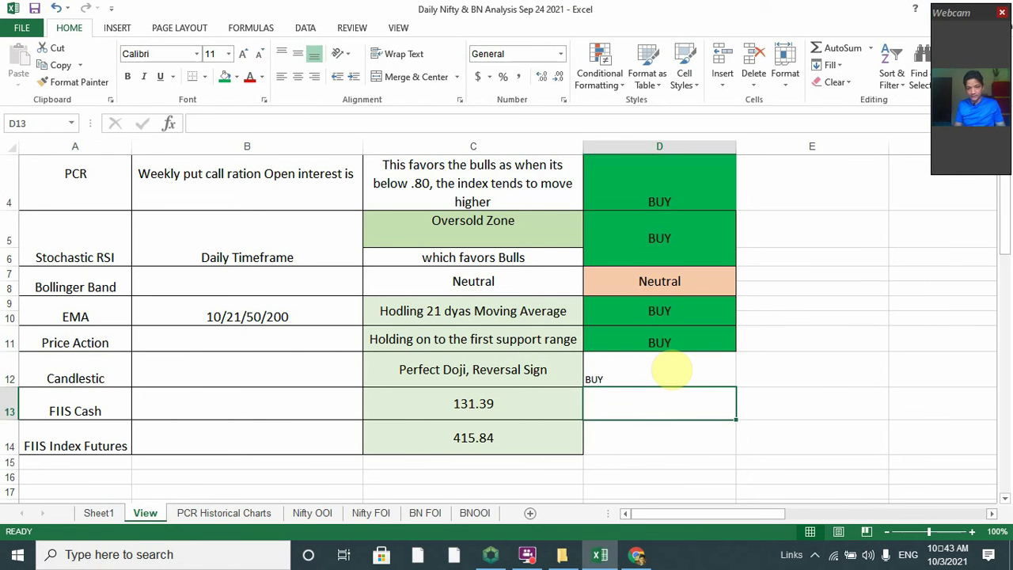
# Copy the formatting of C12 onto the BUY cell D12 and fill it with green.
pyautogui.click(671, 369)
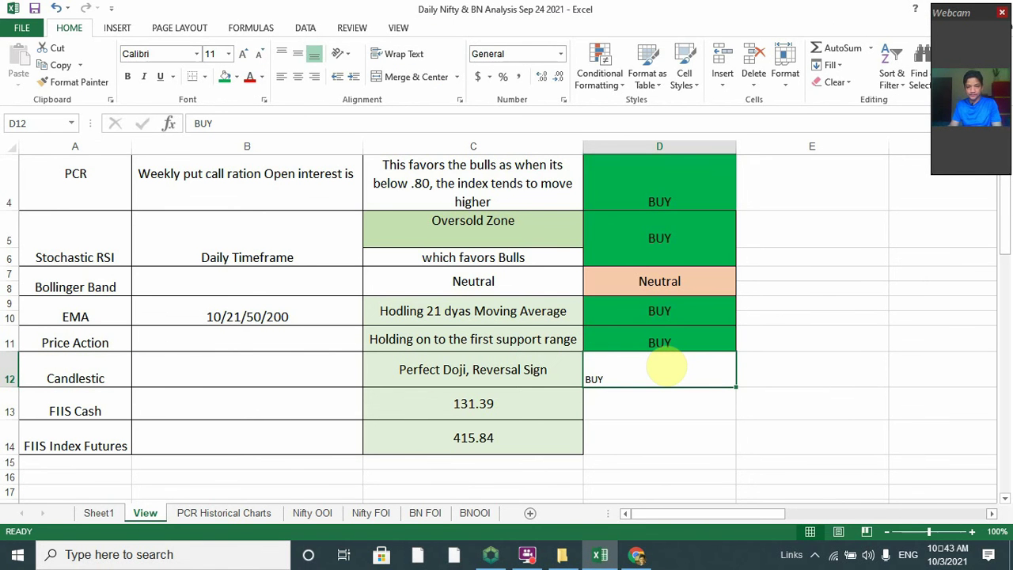
pyautogui.click(515, 369)
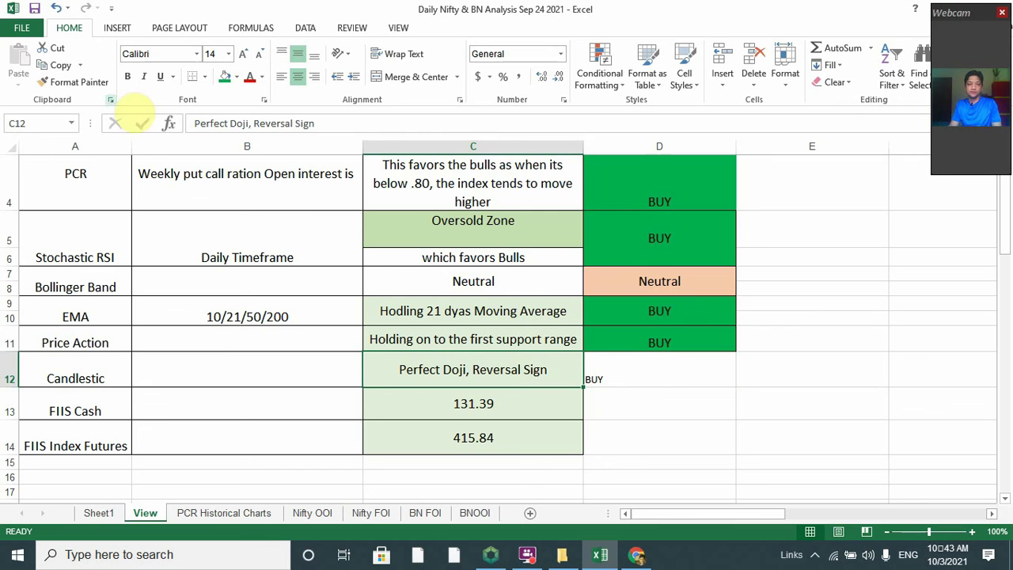
pyautogui.click(638, 369)
pyautogui.click(484, 366)
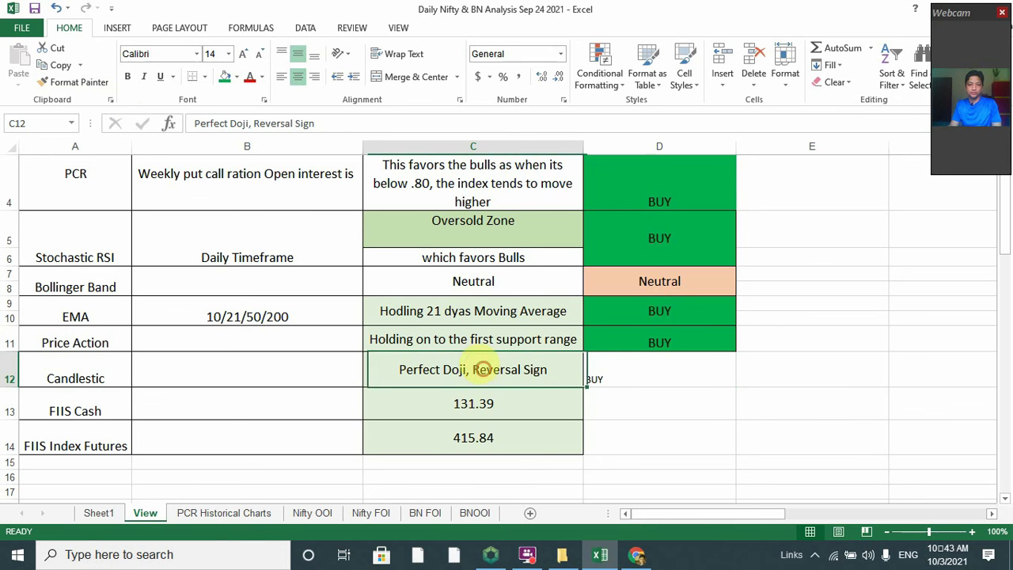
pyautogui.click(60, 82)
pyautogui.click(640, 379)
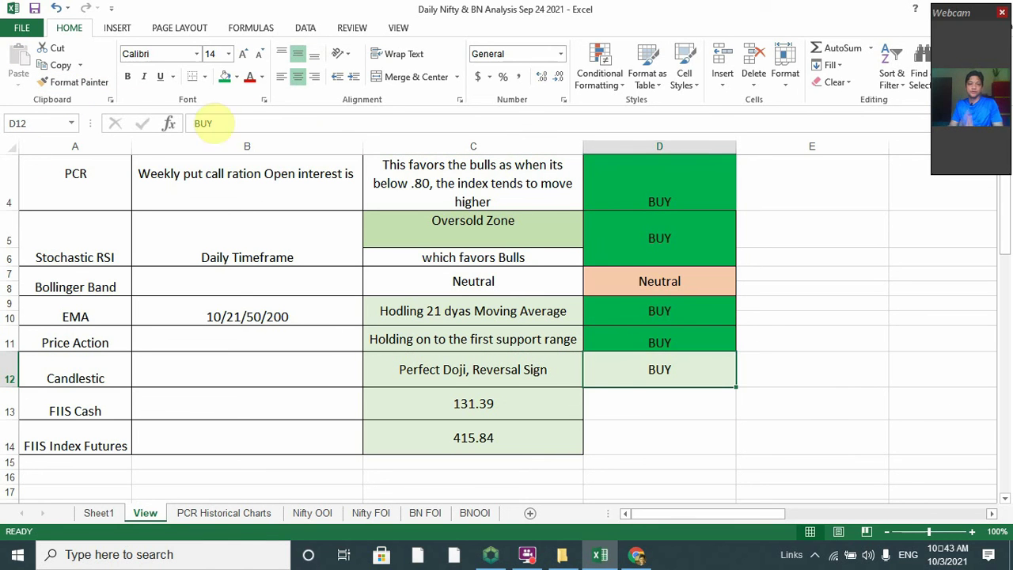
pyautogui.click(225, 77)
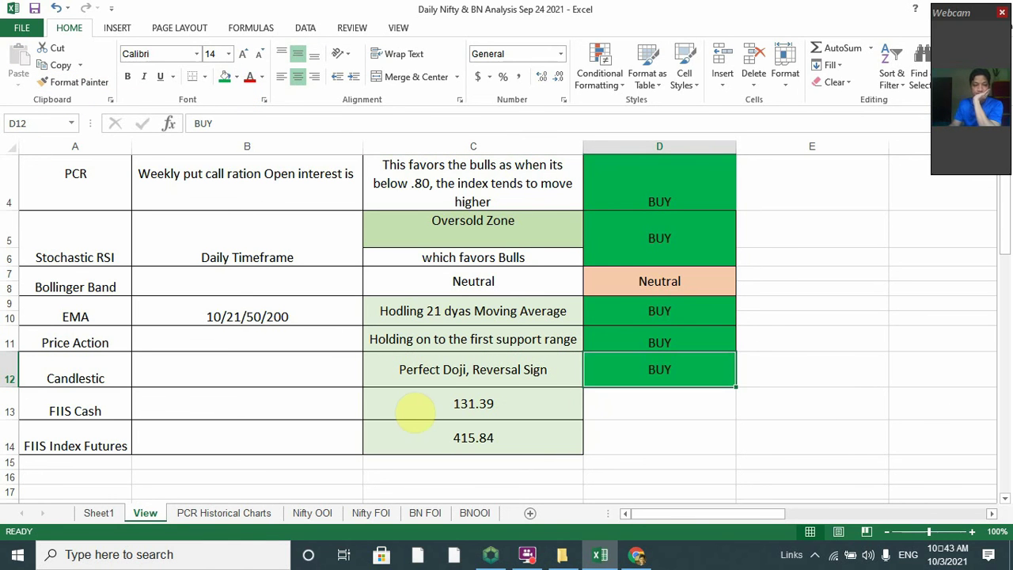
# In a new Chrome tab, search for FIIS DATA MONEYCONTROL and open Moneycontrol's FII & DII cash trading activity page.
pyautogui.click(414, 406)
pyautogui.press('Left')
pyautogui.press('Left')
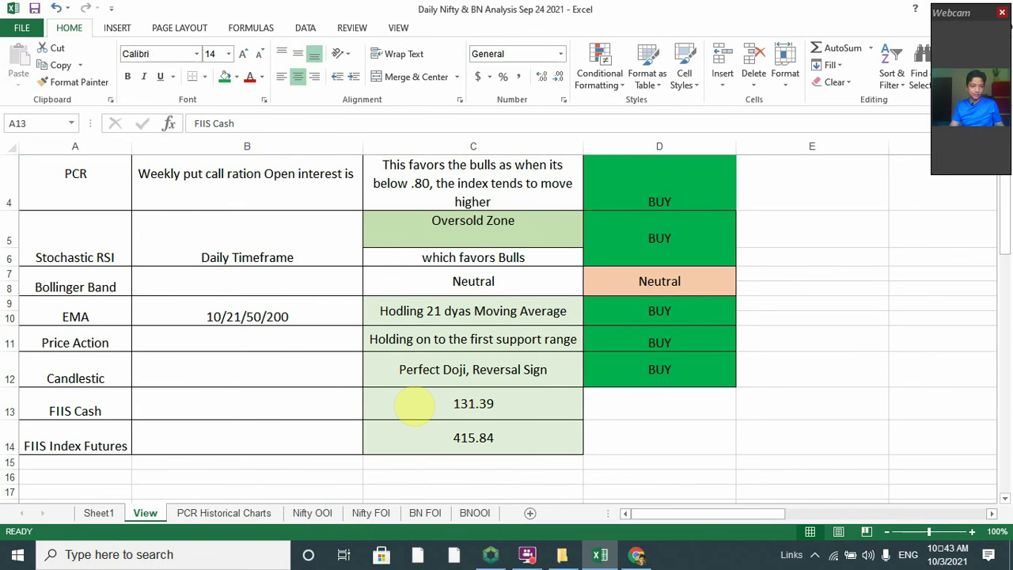
pyautogui.hotkey('alt', 'Tab')
pyautogui.click(377, 13)
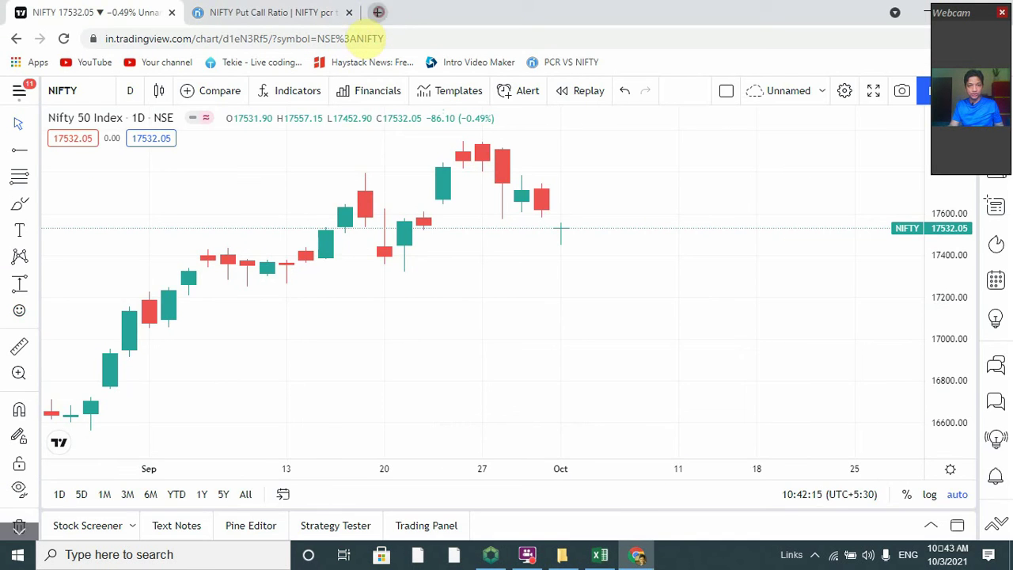
pyautogui.write('FIIS DATA')
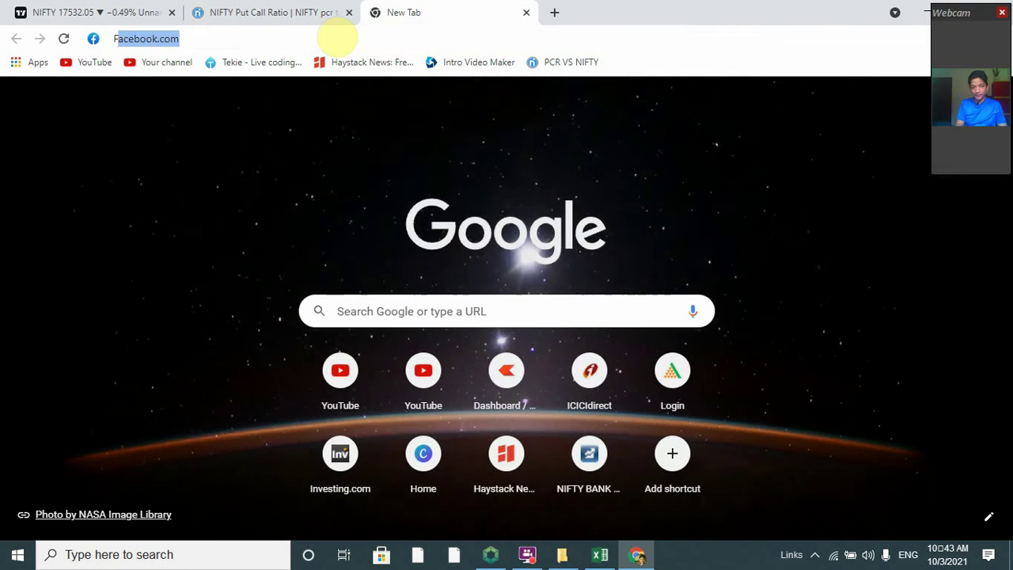
pyautogui.write(' MONEYCONTROL')
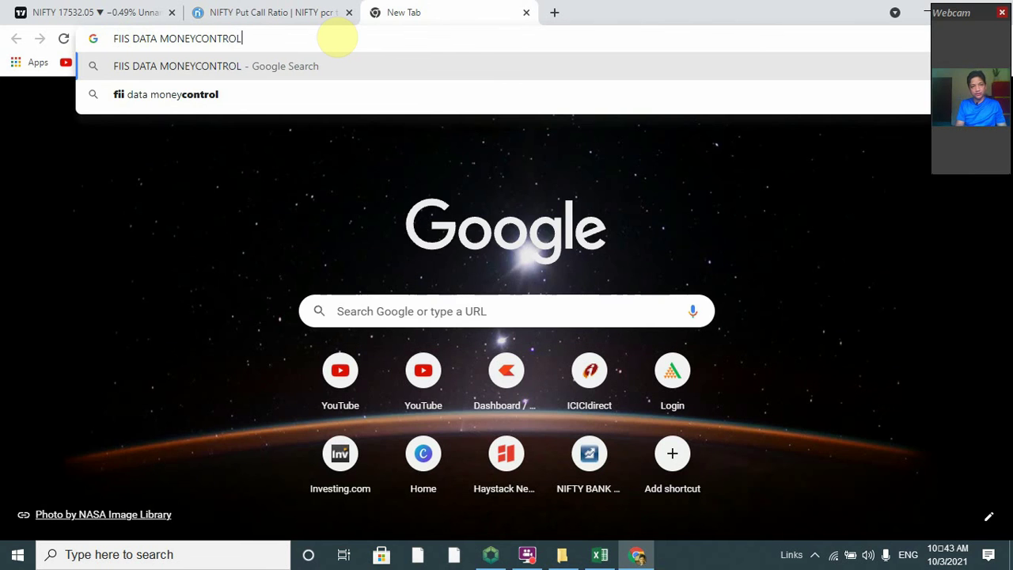
pyautogui.press('Return')
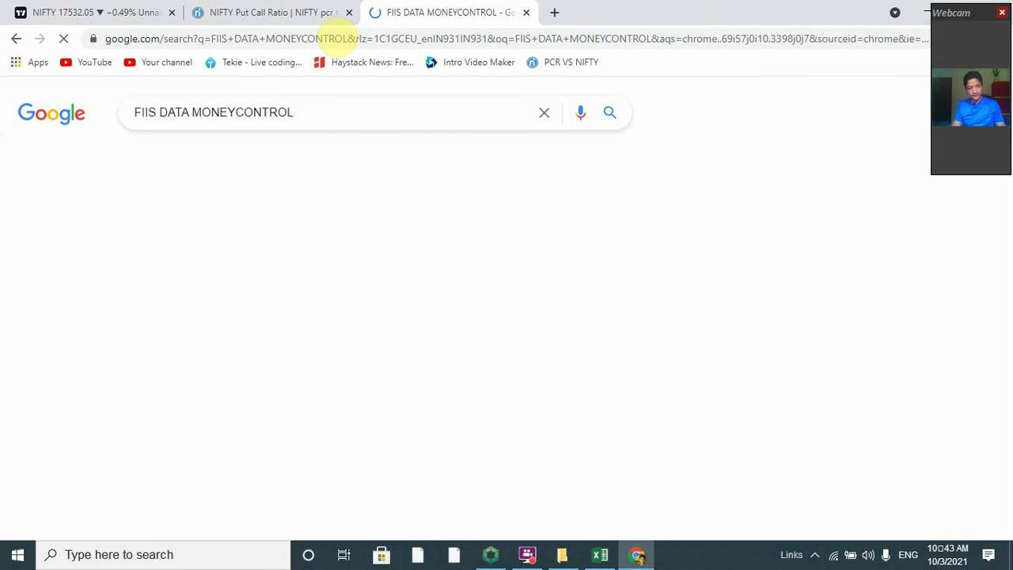
pyautogui.click(289, 239)
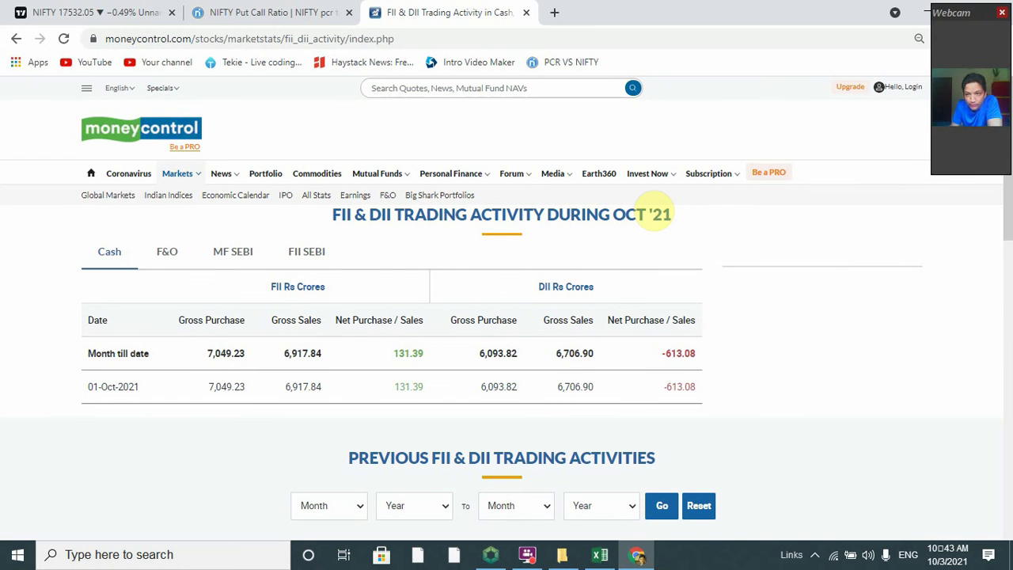
pyautogui.scroll(-2, 351, 335)
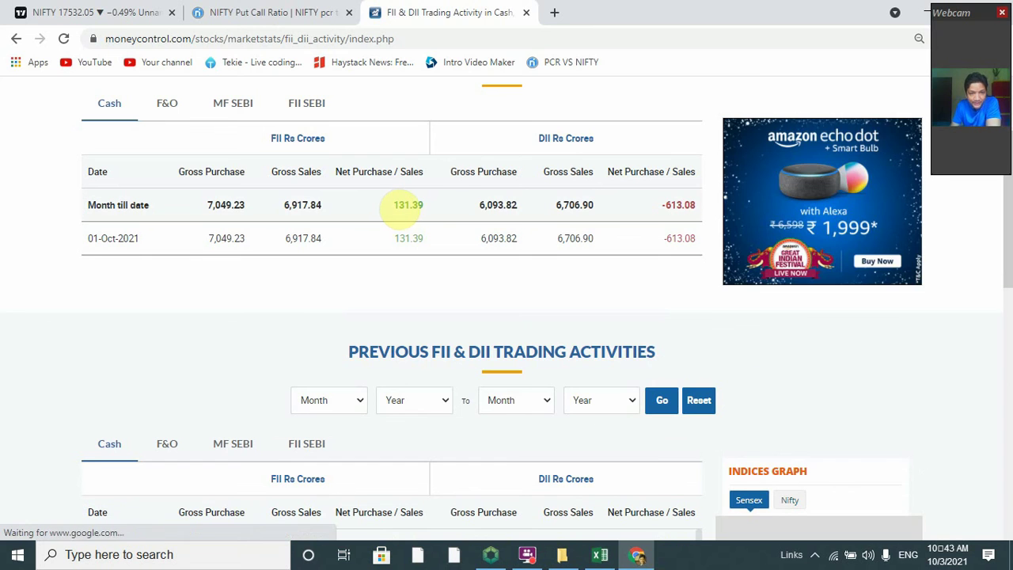
# Switch to Excel and copy the green BUY cell D12 into D13 for the FIIS Cash row.
pyautogui.hotkey('alt', 'Tab')
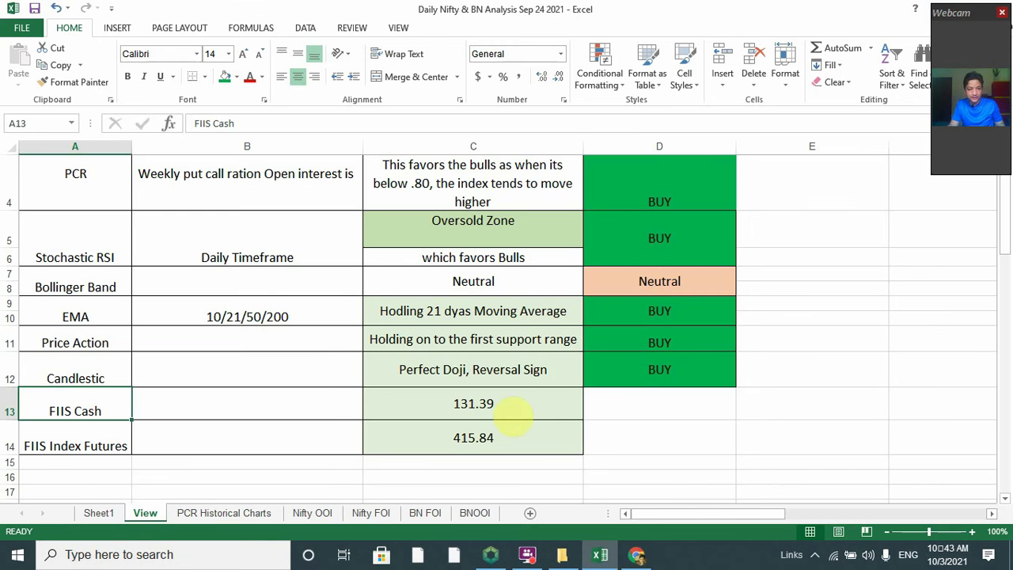
pyautogui.click(629, 400)
pyautogui.click(656, 370)
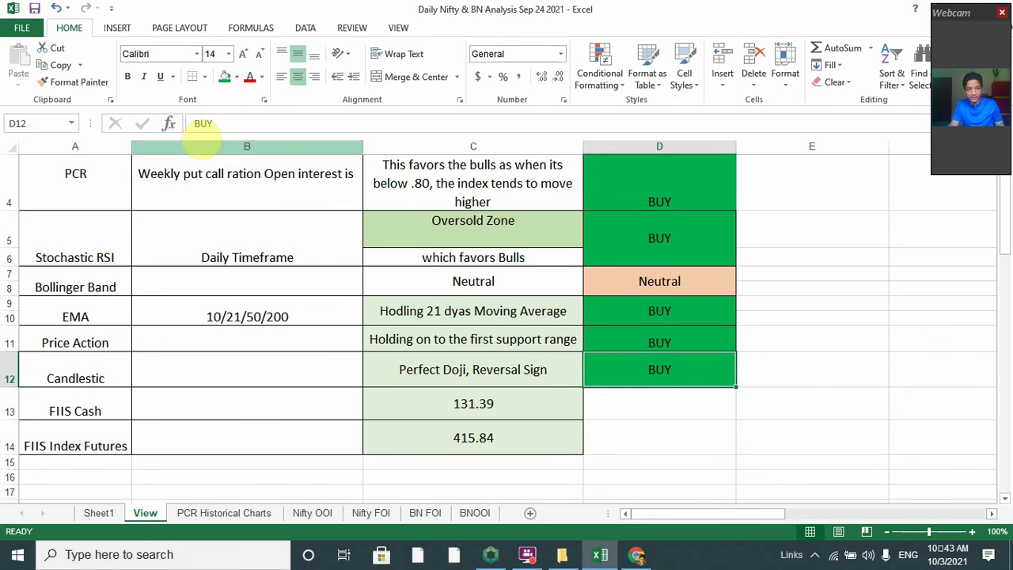
pyautogui.hotkey('ctrl', 'c')
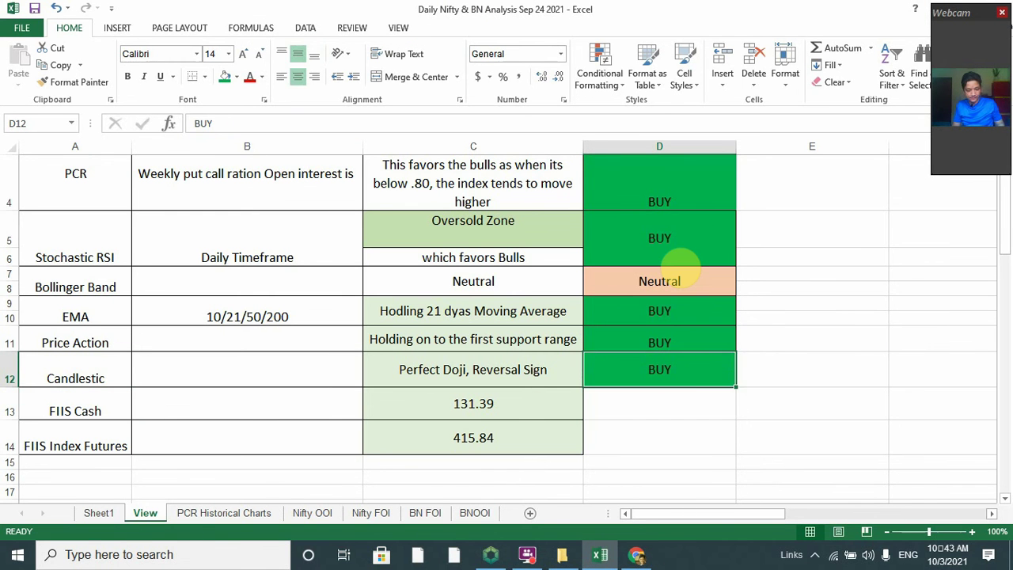
pyautogui.press('Down')
pyautogui.hotkey('ctrl', 'v')
pyautogui.press('Down')
pyautogui.press('Left')
pyautogui.press('Left')
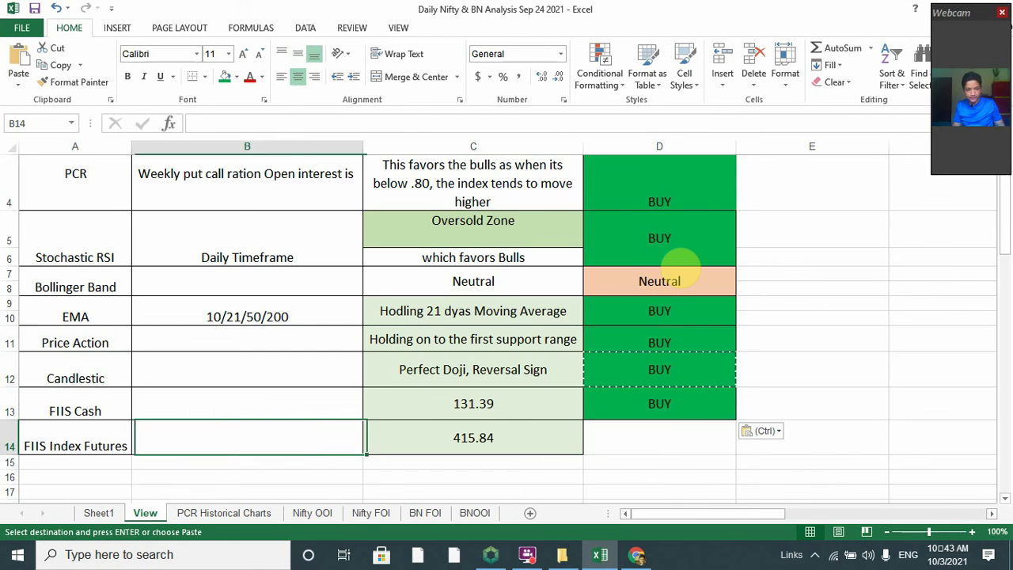
# Check the F&O index figures on Moneycontrol and copy the green BUY cell D13 into D14 in Excel for FIIS Index Futures.
pyautogui.hotkey('alt', 'Tab')
pyautogui.scroll(2, 316, 316)
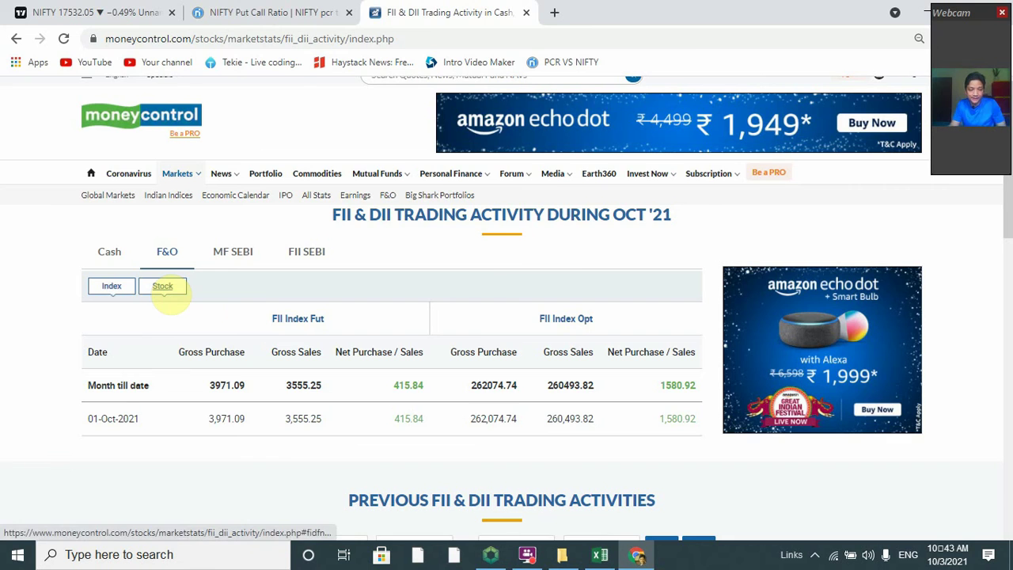
pyautogui.hotkey('alt', 'Tab')
pyautogui.click(613, 435)
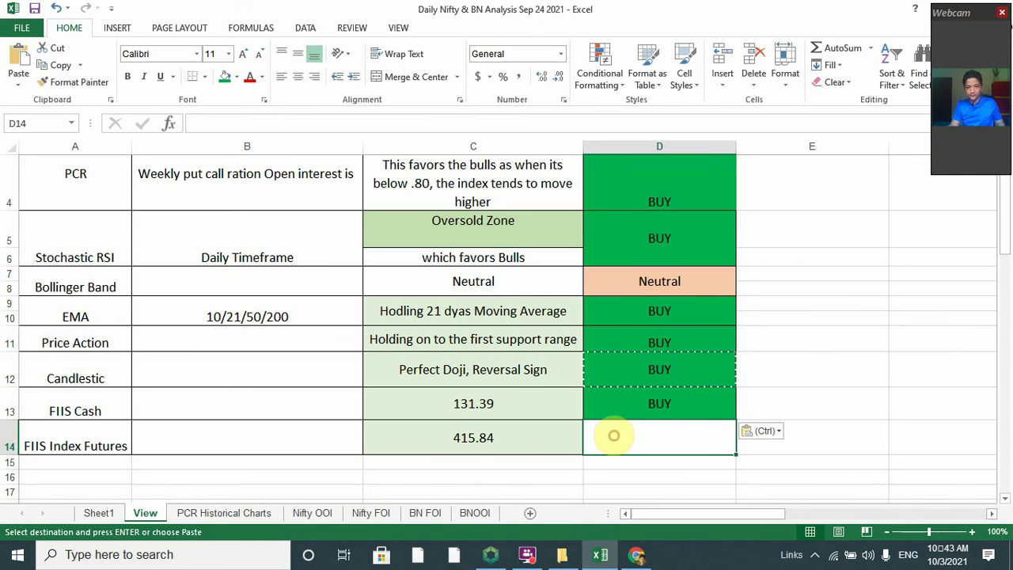
pyautogui.press('Up')
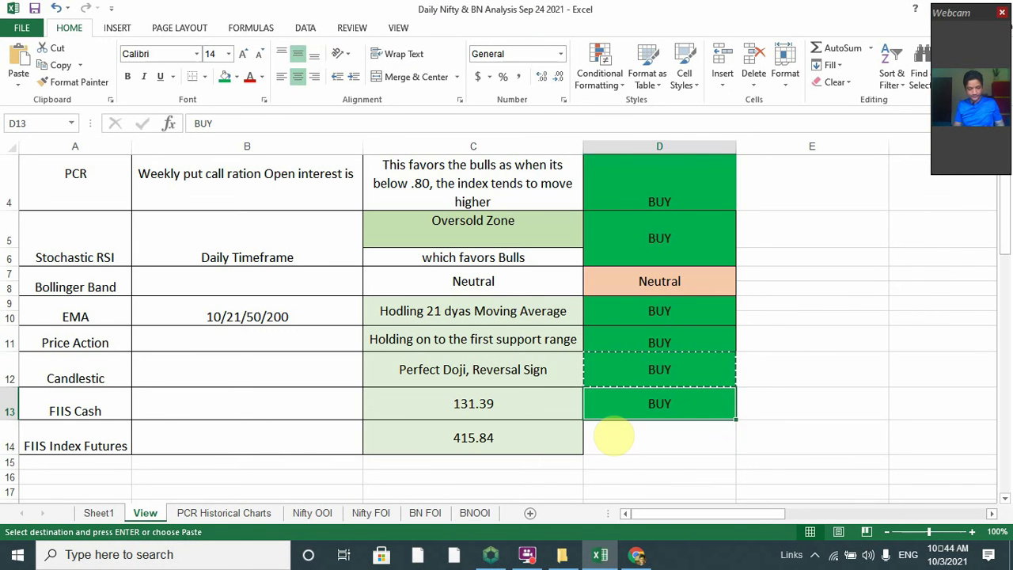
pyautogui.hotkey('ctrl', 'v')
pyautogui.press('Down')
pyautogui.press('Left')
pyautogui.press('Up')
pyautogui.press('Left')
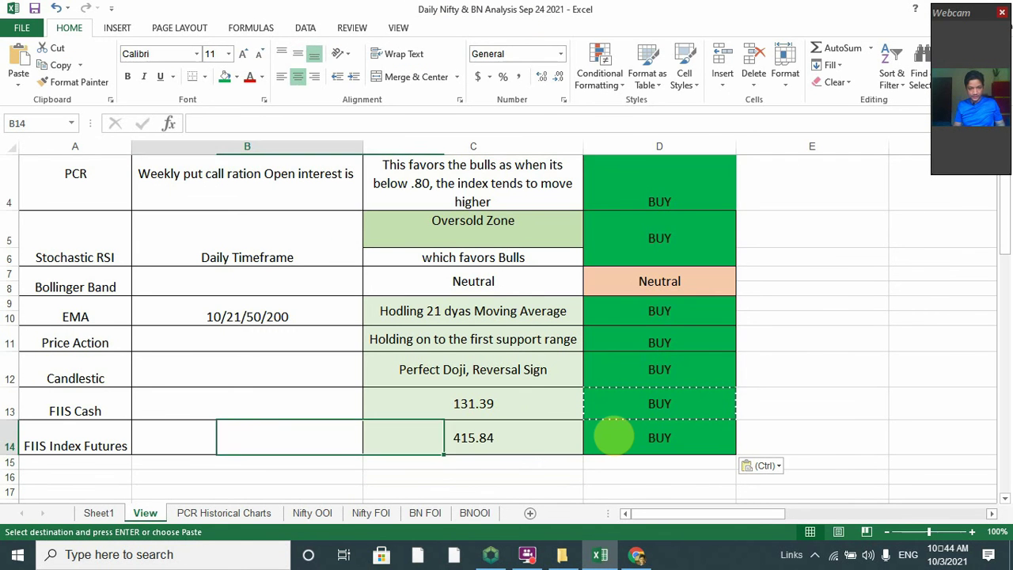
# Add a row label FIIS Stock Futures in A15 below FIIS Index Futures.
pyautogui.press('Down')
pyautogui.press('Left')
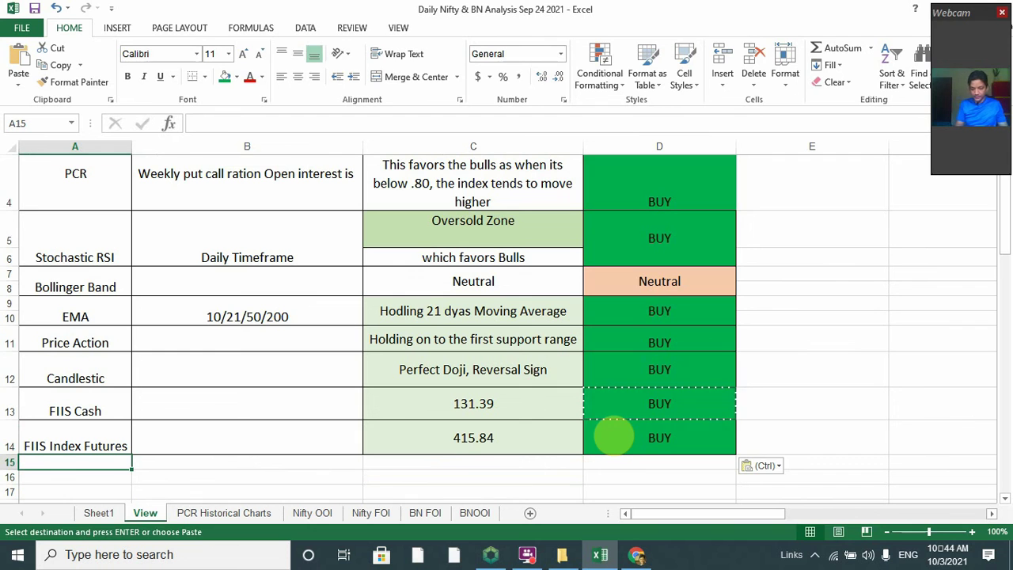
pyautogui.write('FIIS Stock Futue')
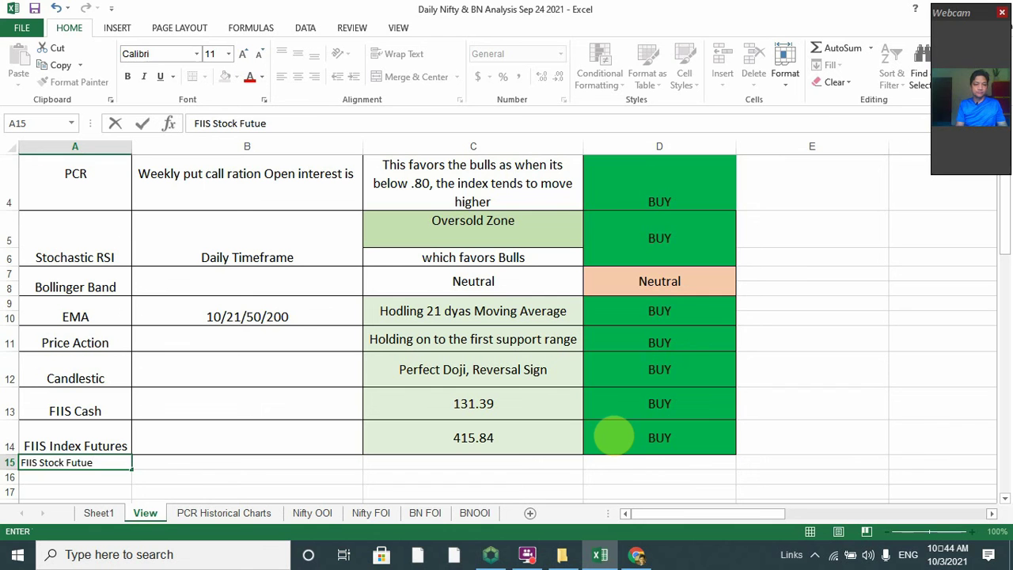
pyautogui.press('Tab')
pyautogui.press('Tab')
pyautogui.press('Tab')
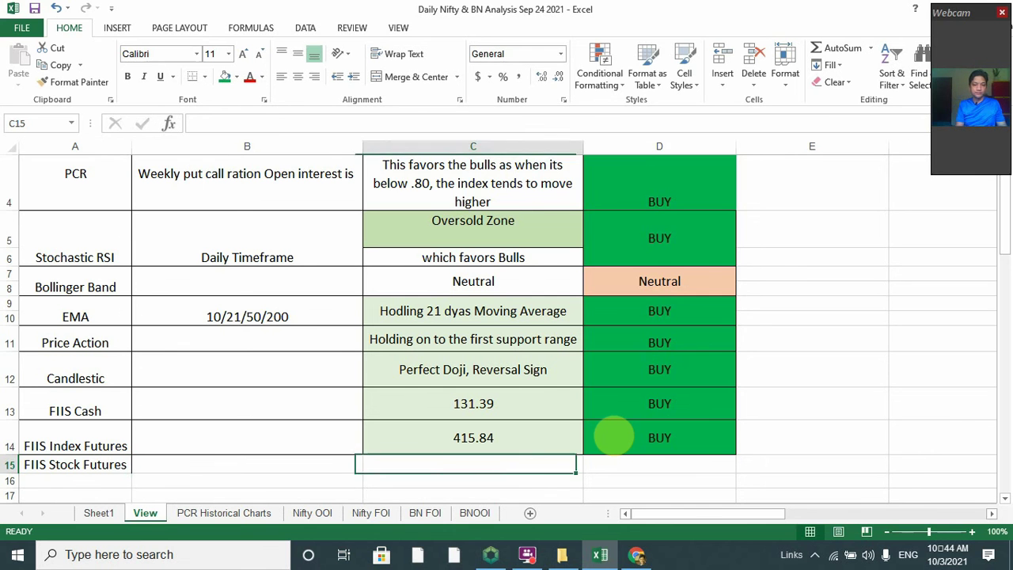
# Open the F&O stock figures on Moneycontrol and enter SELL in D15 in Excel for the FIIS Stock Futures row.
pyautogui.hotkey('alt', 'Tab')
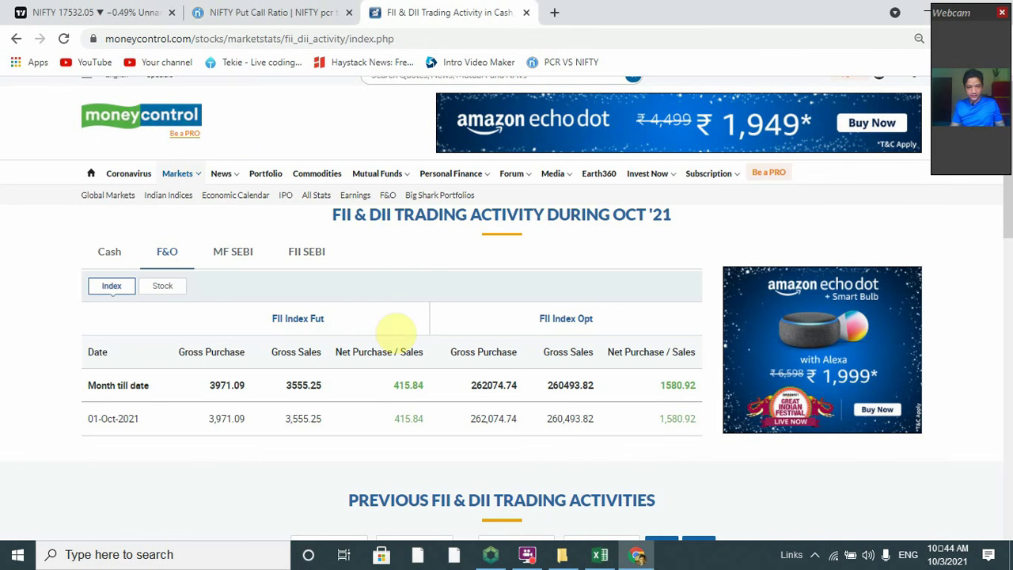
pyautogui.click(163, 285)
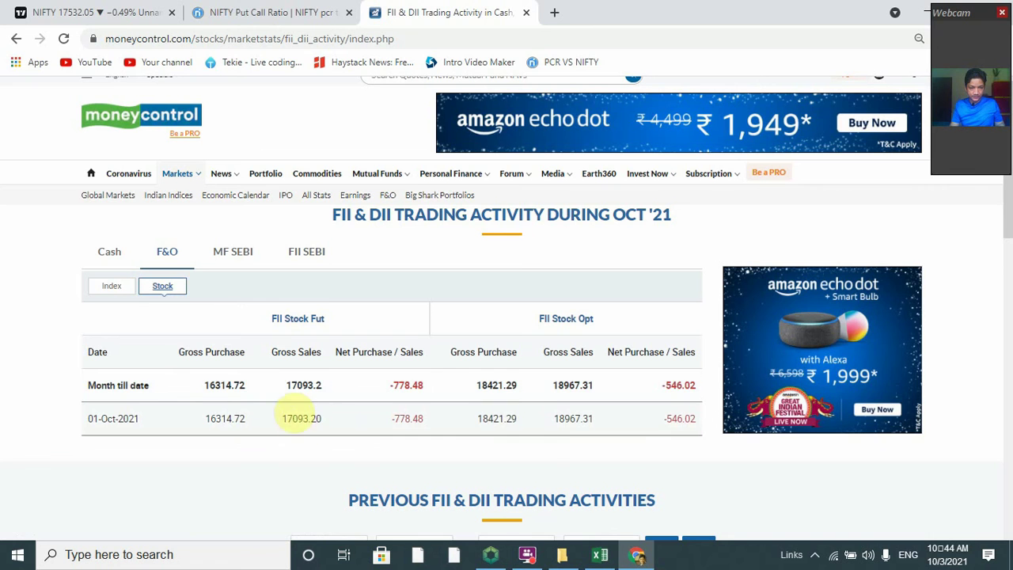
pyautogui.hotkey('alt', 'Tab')
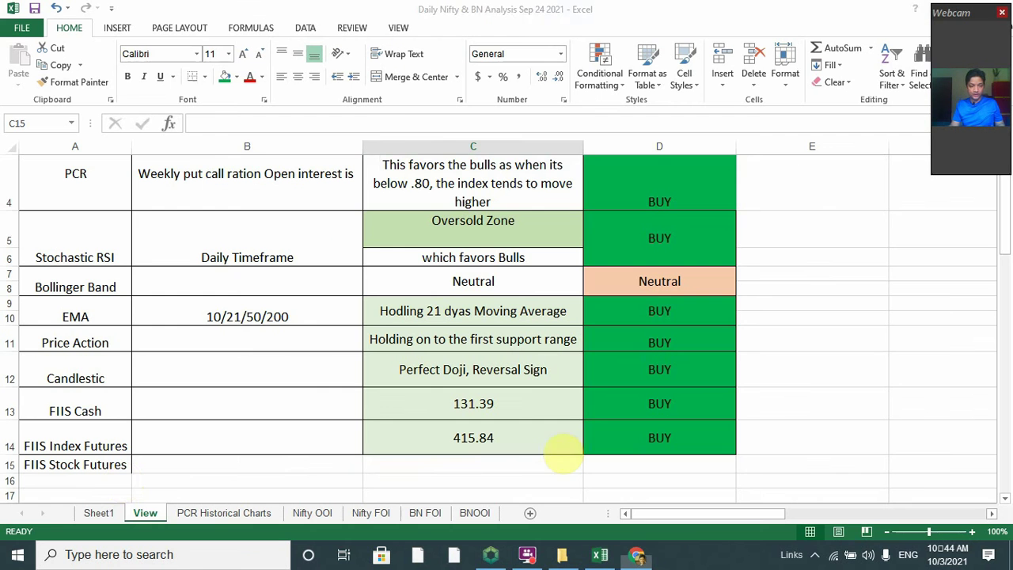
pyautogui.click(175, 470)
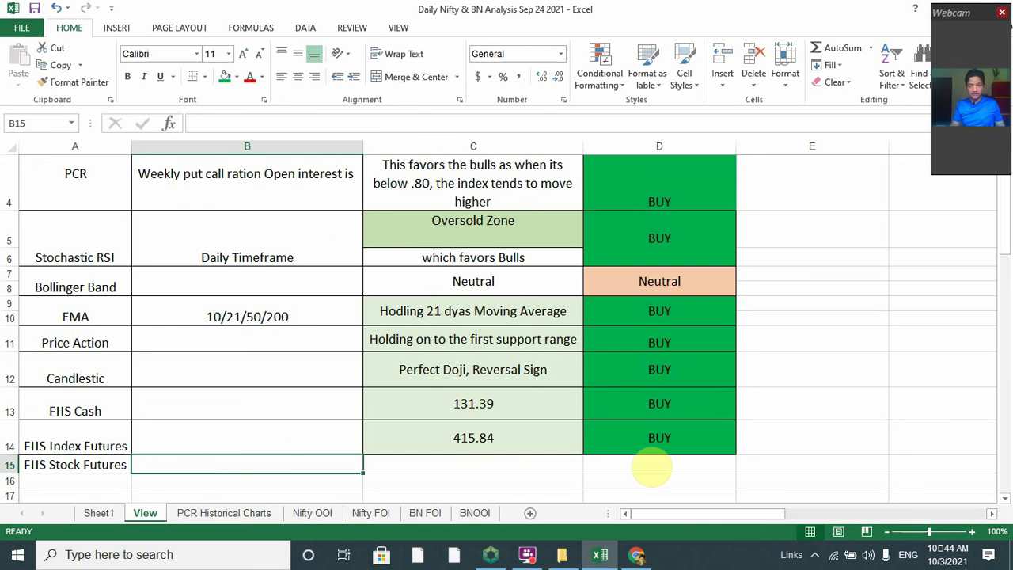
pyautogui.press('Right')
pyautogui.press('Right')
pyautogui.write('S')
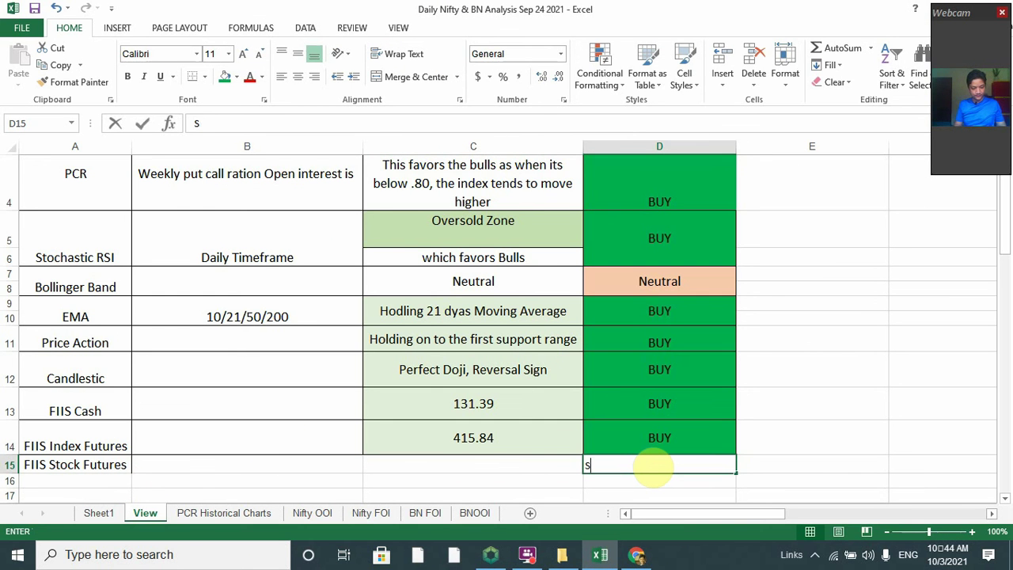
pyautogui.write('ELL')
pyautogui.press('Return')
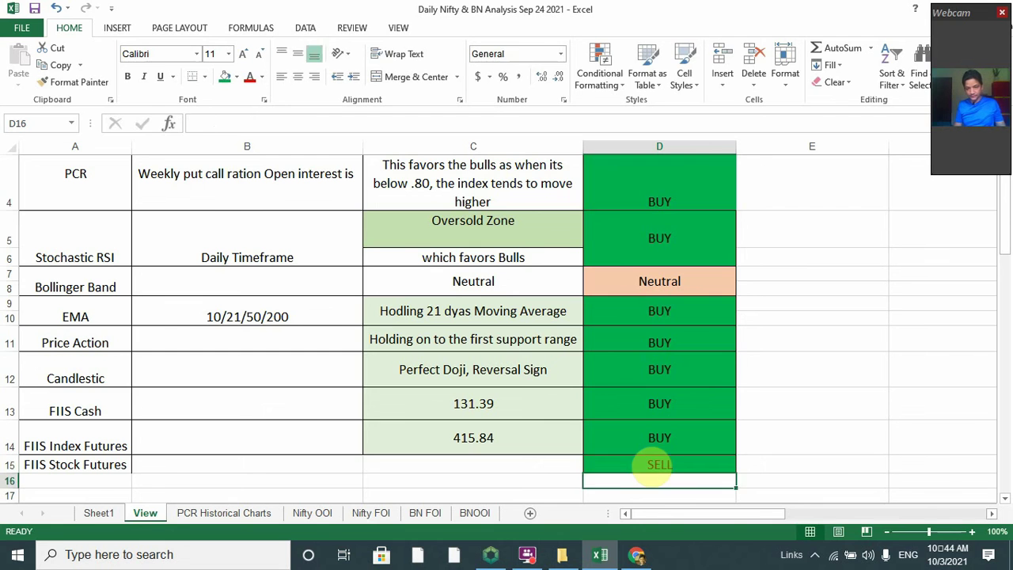
# Select the FIIS Stock Futures label in A15 and review the FII Stock Fut figures on the Moneycontrol page in Chrome.
pyautogui.press('Up')
pyautogui.press('Left')
pyautogui.press('Left')
pyautogui.press('Left')
pyautogui.hotkey('alt', 'Tab')
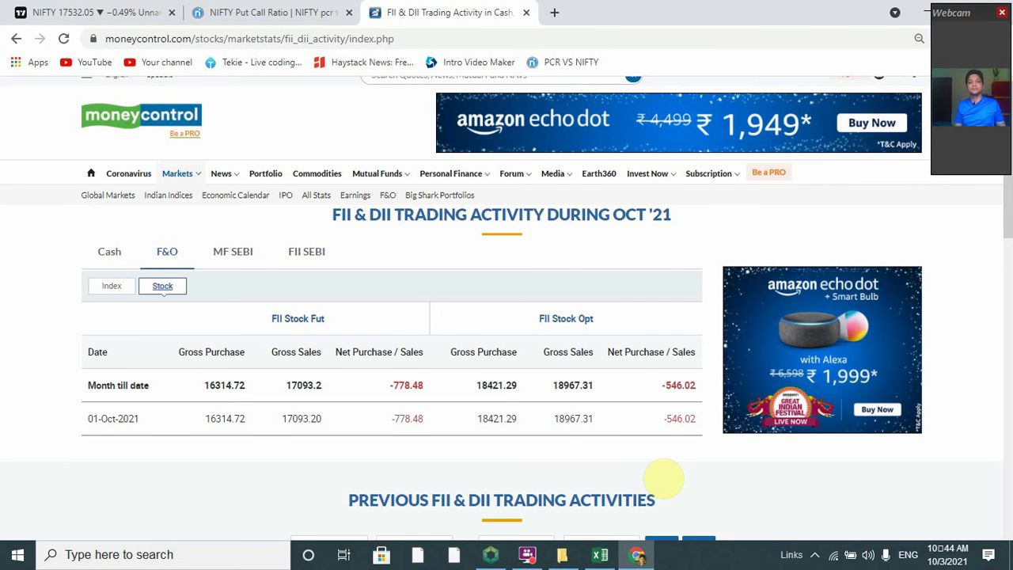
pyautogui.scroll(-1, 663, 479)
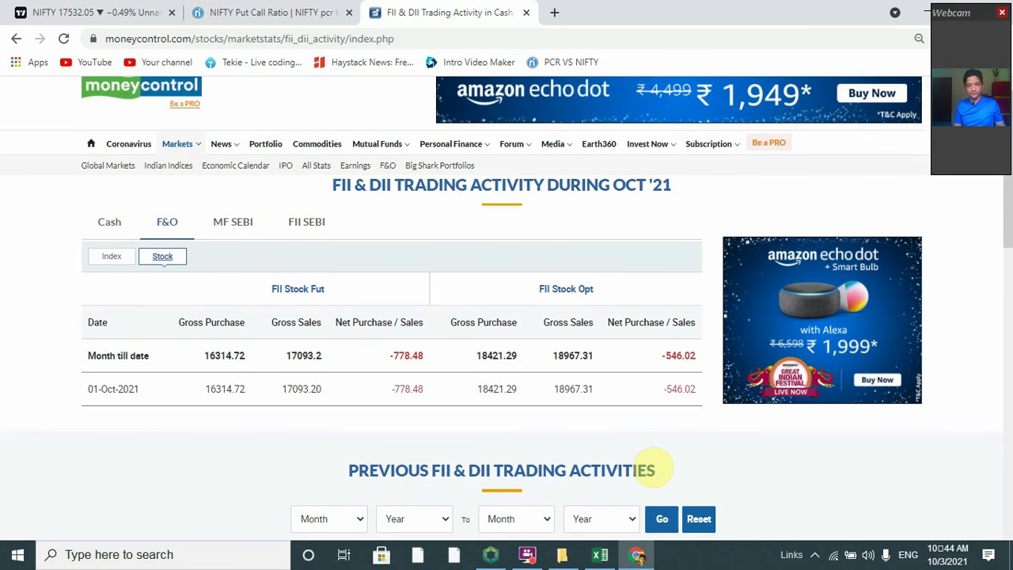
# Switch to Excel and merge and center cells B20:C20 below the Nifty indicator table.
pyautogui.scroll(-2, 654, 469)
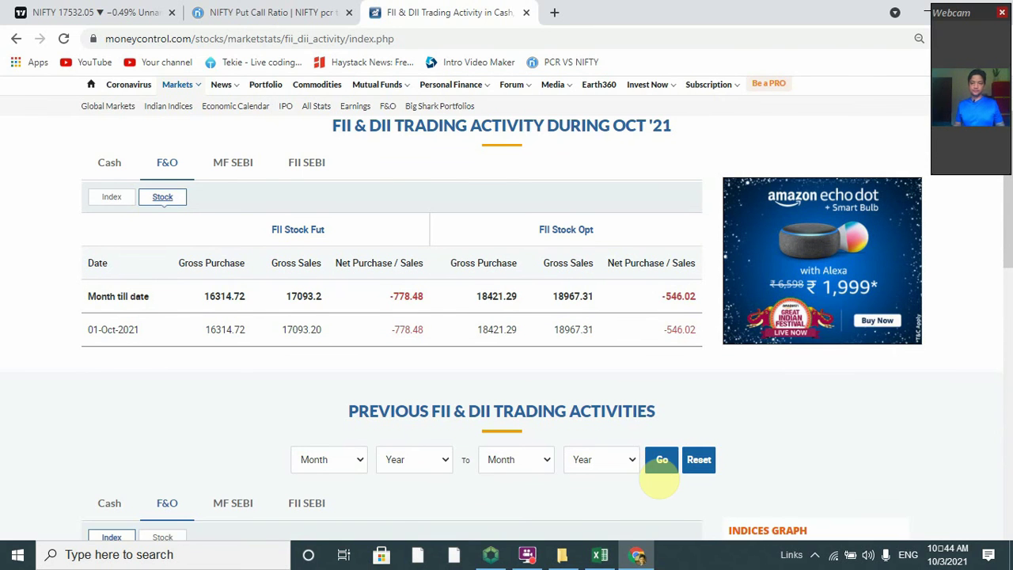
pyautogui.hotkey('alt', 'Tab')
pyautogui.scroll(1, 577, 373)
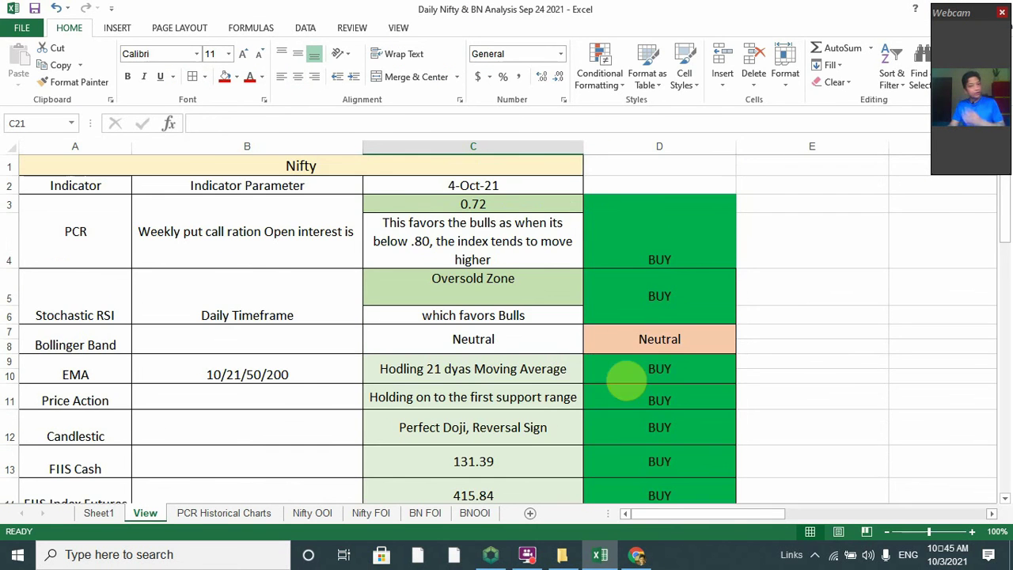
pyautogui.scroll(-3, 684, 351)
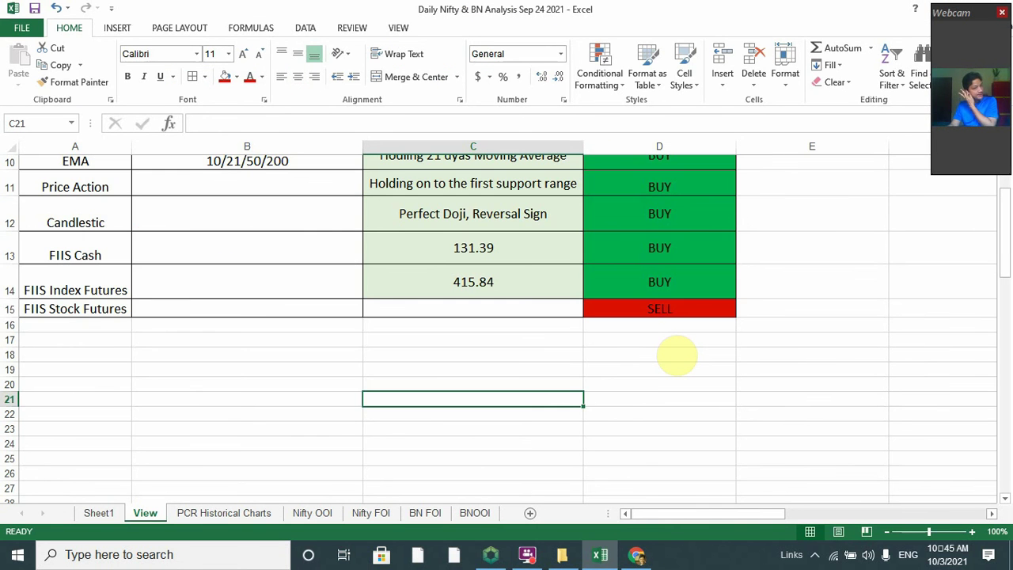
pyautogui.moveTo(235, 380); pyautogui.dragTo(441, 387)
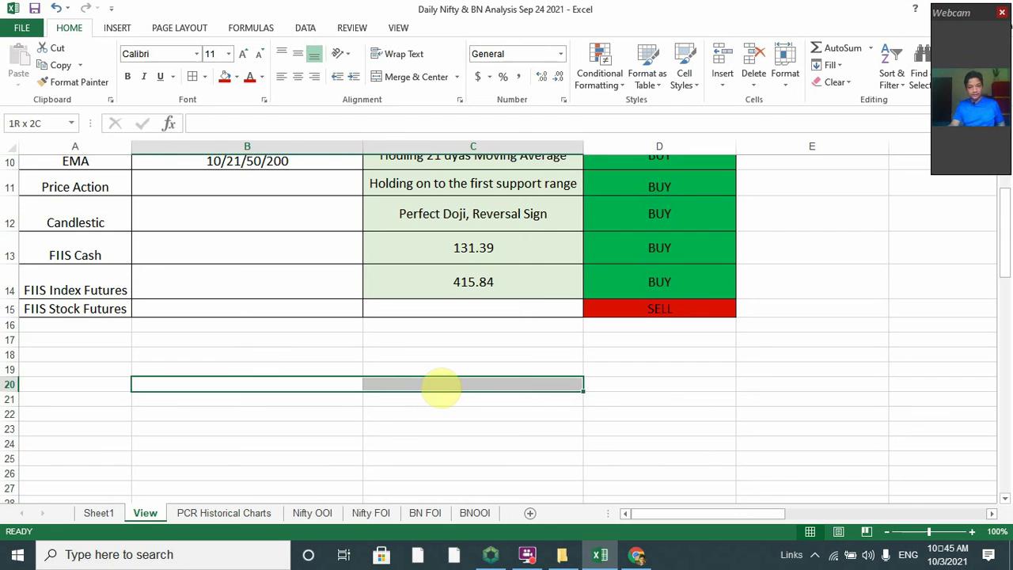
pyautogui.click(414, 76)
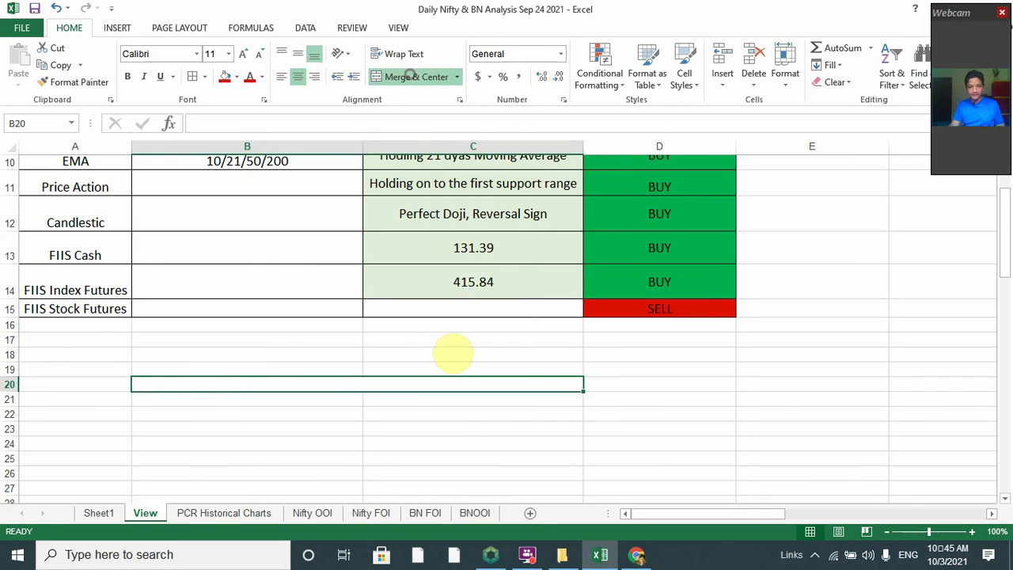
# Enter STRONG BUY FOR MONDAY OCTOBER 4, 2021 in the merged cell B20 and set its font size to 14.
pyautogui.write('STRONG BUY FOR MONDAY')
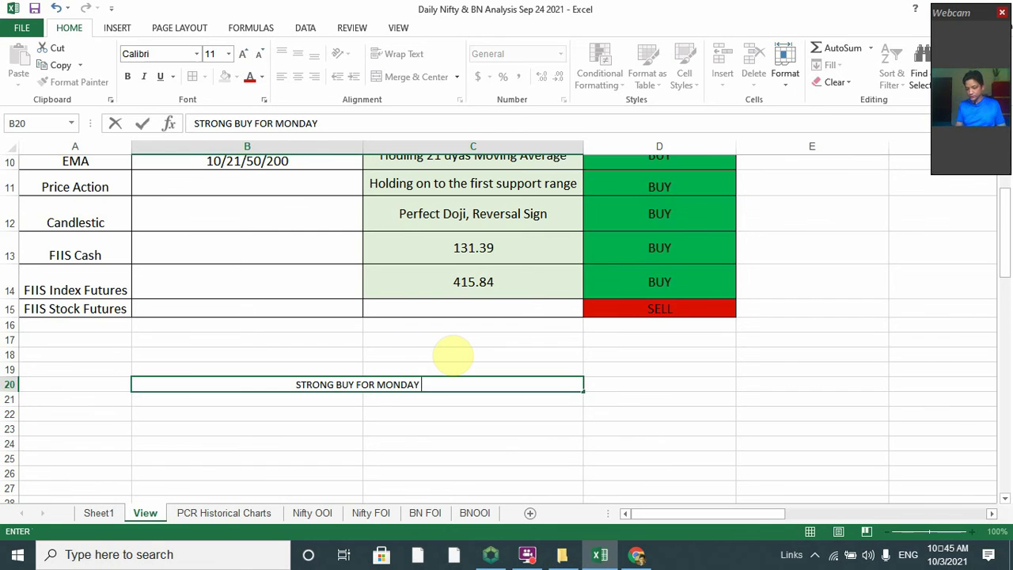
pyautogui.write('OCTOBER')
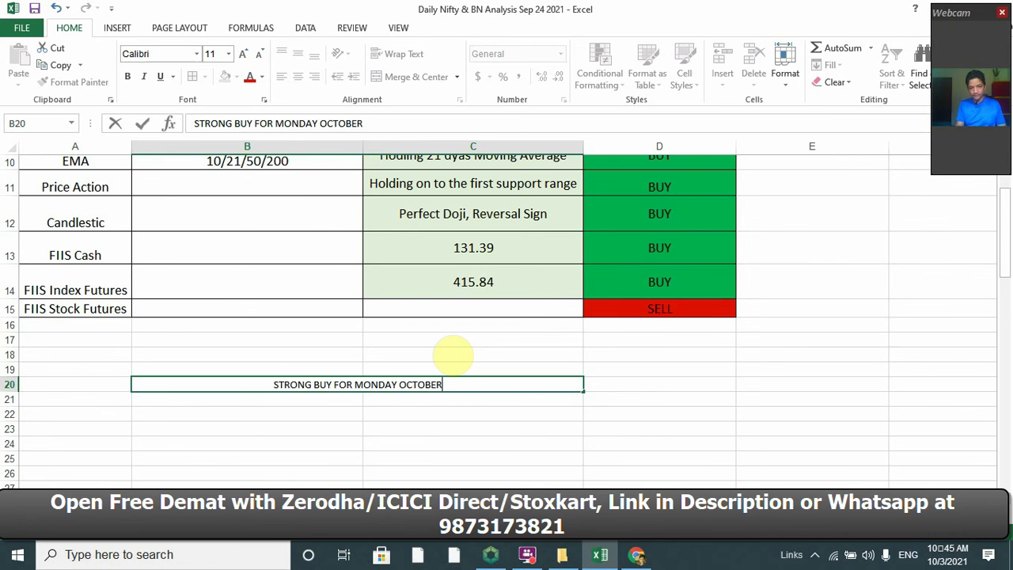
pyautogui.write(' 4')
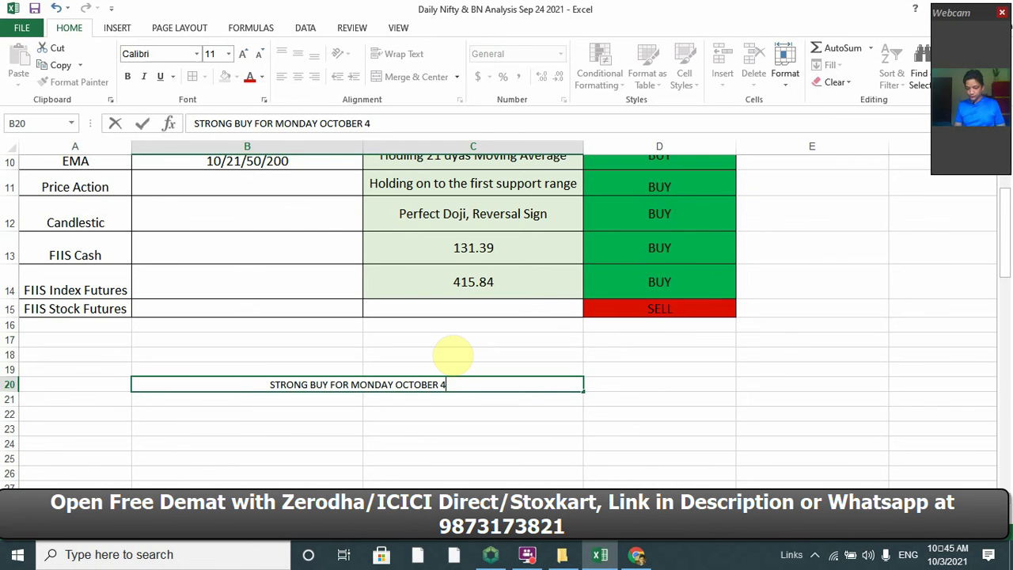
pyautogui.write(', 2021')
pyautogui.press('Return')
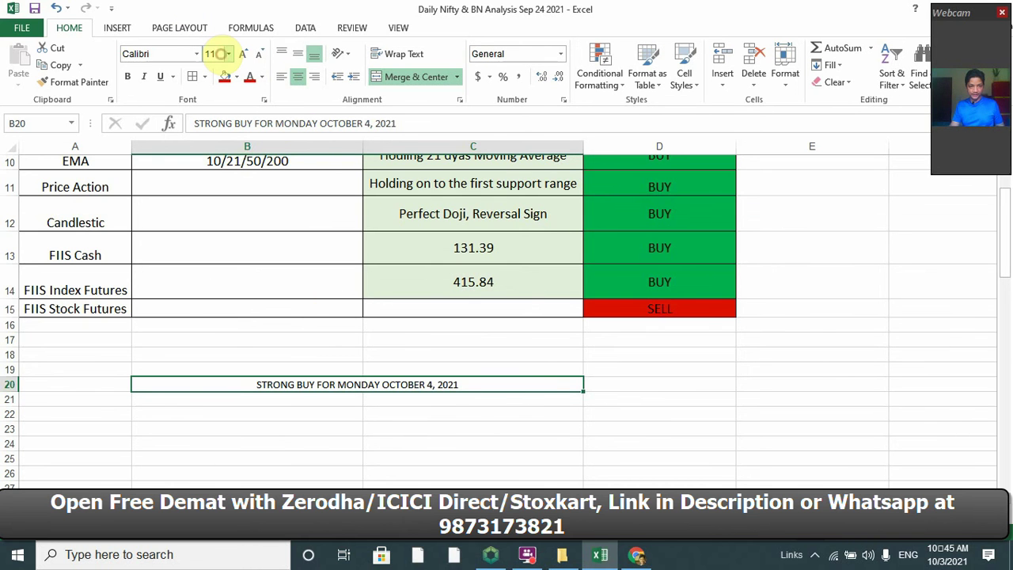
pyautogui.click(214, 54)
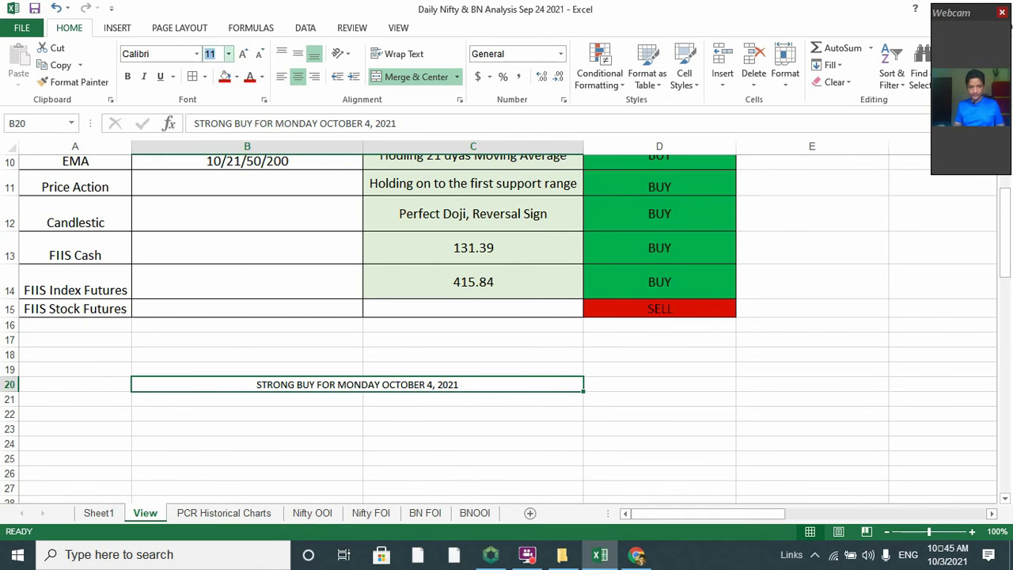
pyautogui.write('14')
pyautogui.press('Return')
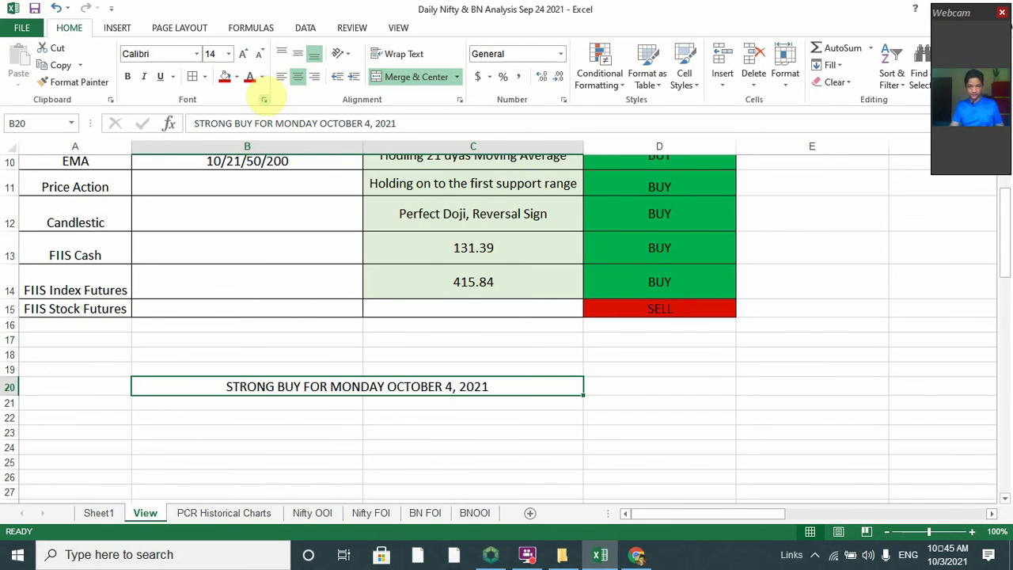
# Switch to Chrome and view the daily Nifty 50 chart on TradingView.
pyautogui.hotkey('alt', 'Tab')
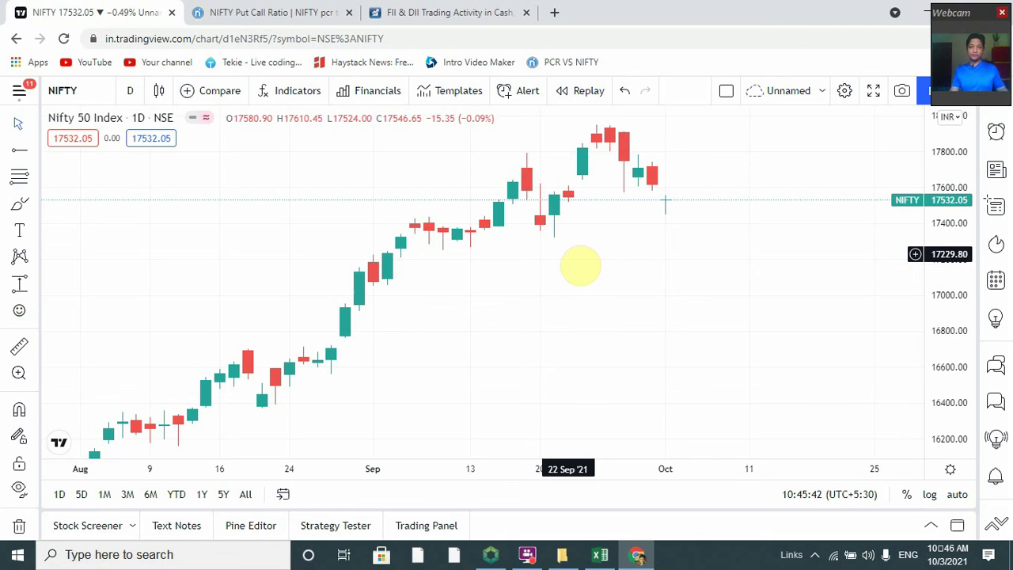